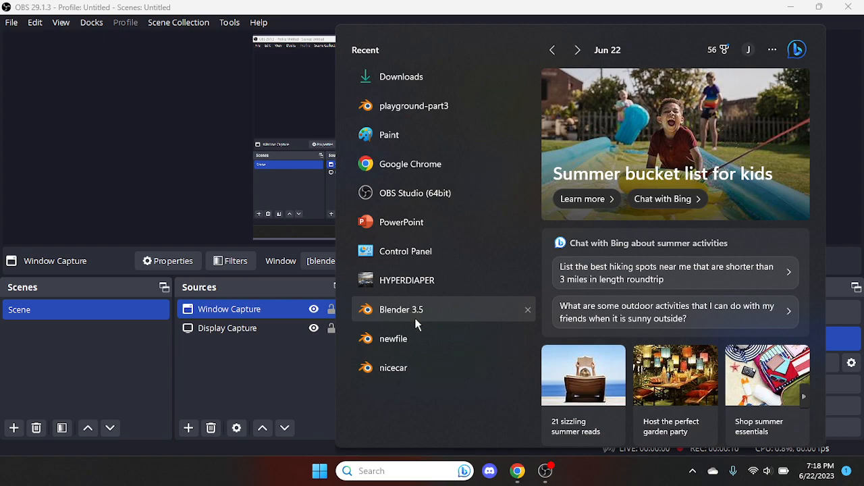
Step: Launch Blender 3.5 and open the recent file playground-part1.blend
{"action": "left_click", "coordinate": [414, 318]}
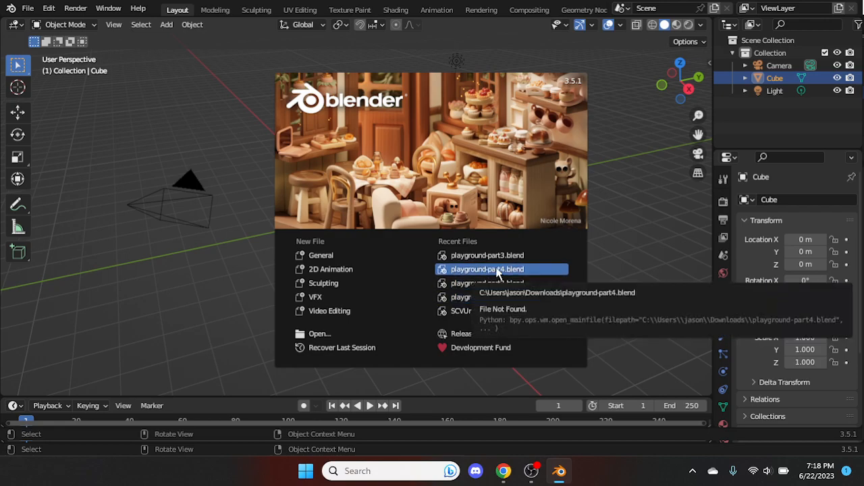
{"action": "left_click", "coordinate": [459, 296]}
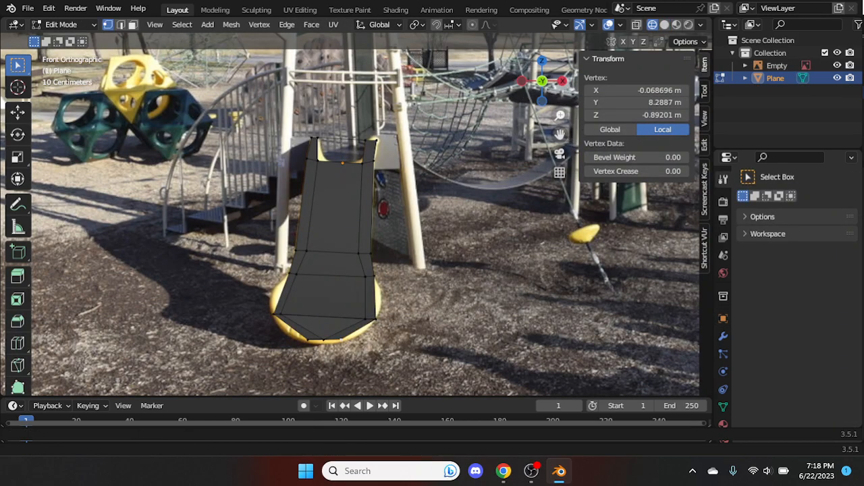
{"action": "scroll", "coordinate": [557, 108], "scroll_direction": "down", "scroll_amount": 5}
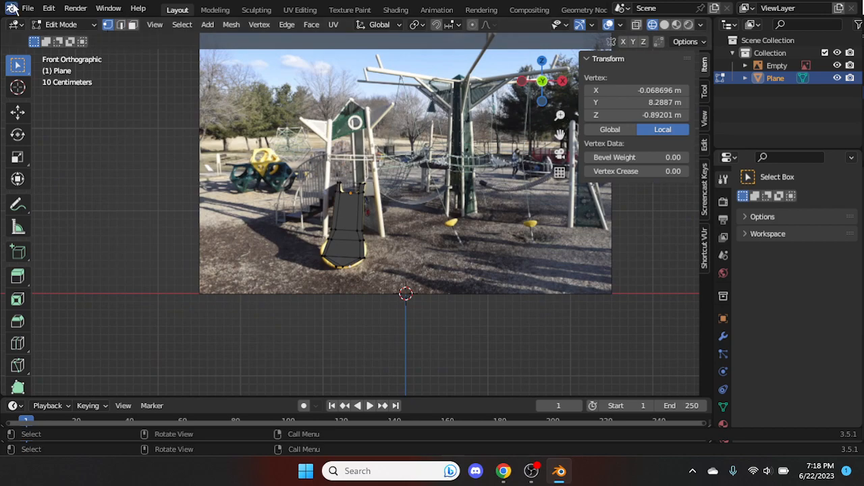
Step: Open the recent file playground-part2.blend to view its slide and post meshes over the playground photo
{"action": "left_click", "coordinate": [28, 8]}
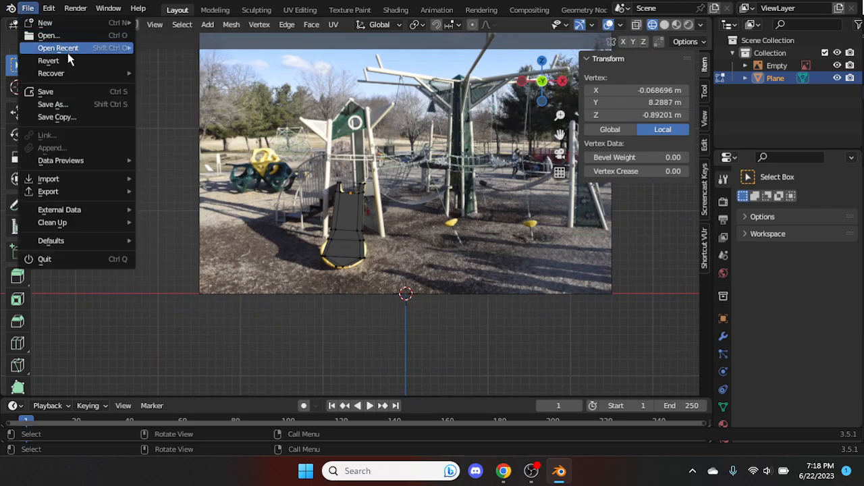
{"action": "mouse_move", "coordinate": [82, 53]}
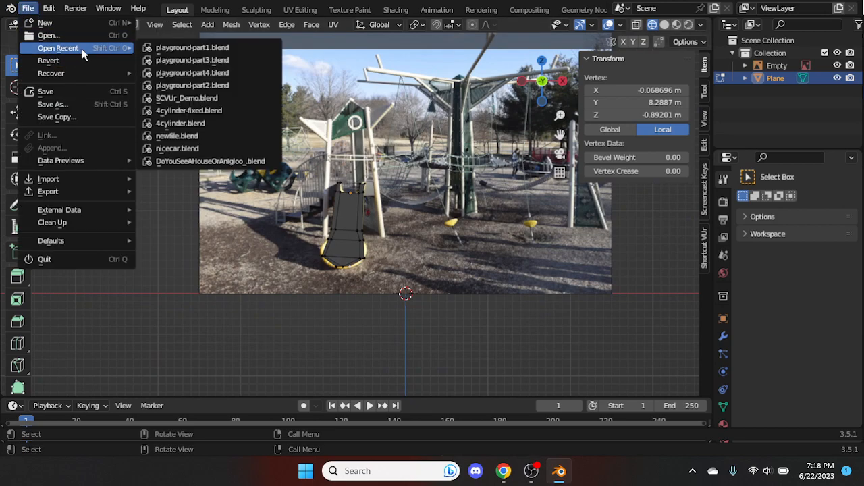
{"action": "left_click", "coordinate": [172, 86]}
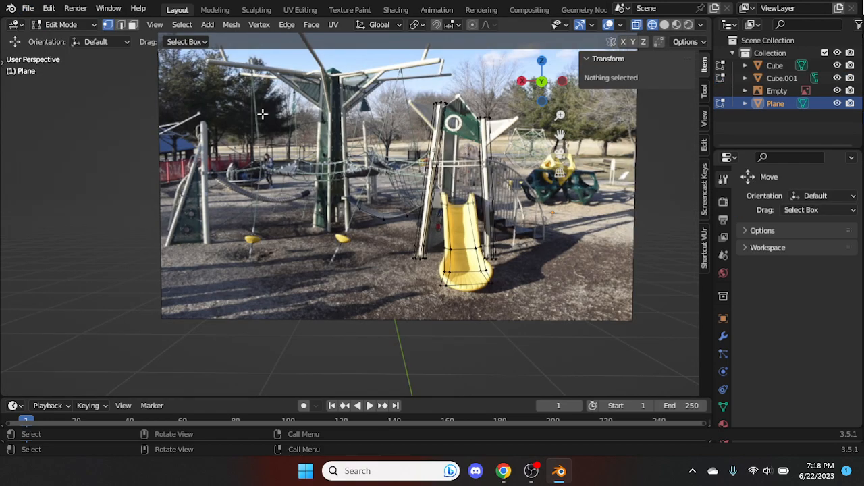
Step: Open the recent file playground-part3.blend and bring the playground reference image into view
{"action": "left_click", "coordinate": [28, 9]}
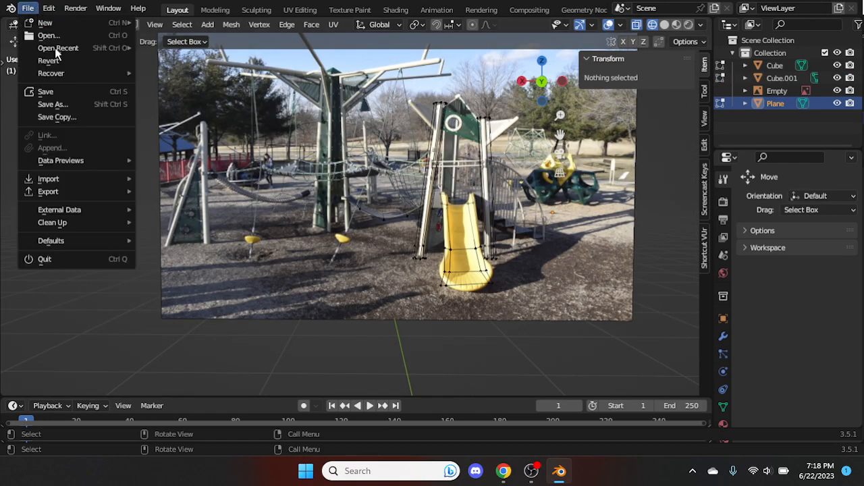
{"action": "mouse_move", "coordinate": [69, 47]}
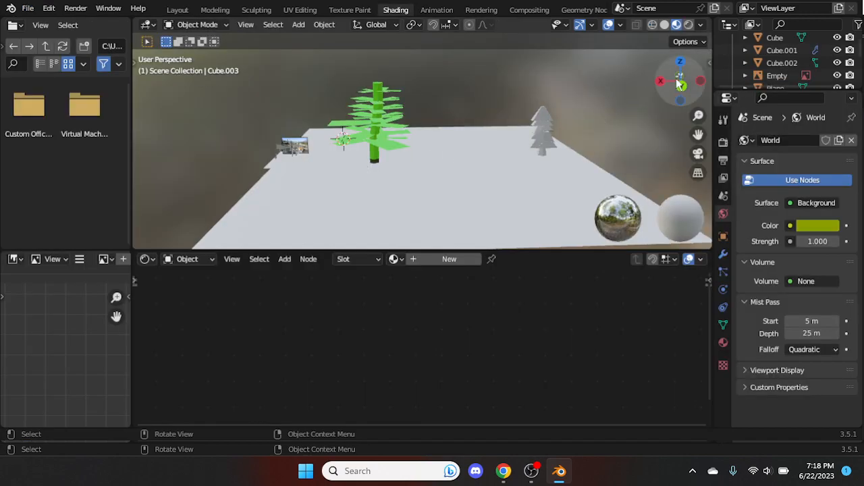
{"action": "mouse_move", "coordinate": [682, 85]}
{"action": "left_mouse_down"}
{"action": "mouse_move", "coordinate": [589, 96]}
{"action": "mouse_move", "coordinate": [501, 84]}
{"action": "mouse_move", "coordinate": [484, 70]}
{"action": "mouse_move", "coordinate": [489, 85]}
{"action": "mouse_move", "coordinate": [526, 96]}
{"action": "mouse_move", "coordinate": [518, 72]}
{"action": "mouse_move", "coordinate": [561, 71]}
{"action": "mouse_move", "coordinate": [477, 86]}
{"action": "mouse_move", "coordinate": [494, 80]}
{"action": "mouse_move", "coordinate": [399, 75]}
{"action": "mouse_move", "coordinate": [328, 82]}
{"action": "left_mouse_up"}
{"action": "left_click_drag", "start_coordinate": [698, 134], "coordinate": [857, 86]}
{"action": "left_click_drag", "start_coordinate": [698, 115], "coordinate": [655, 113]}
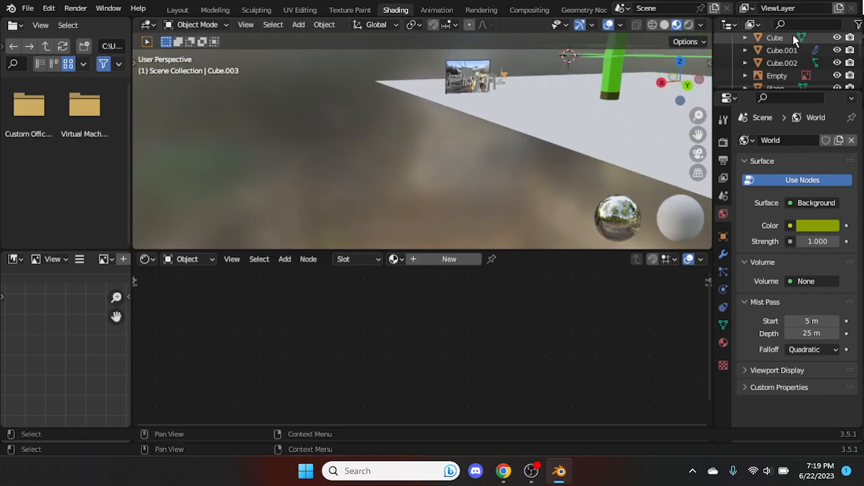
Step: Hide Cube.001 and Cube.002 in the viewport, and show both objects again
{"action": "left_click", "coordinate": [838, 63]}
{"action": "left_click", "coordinate": [838, 50]}
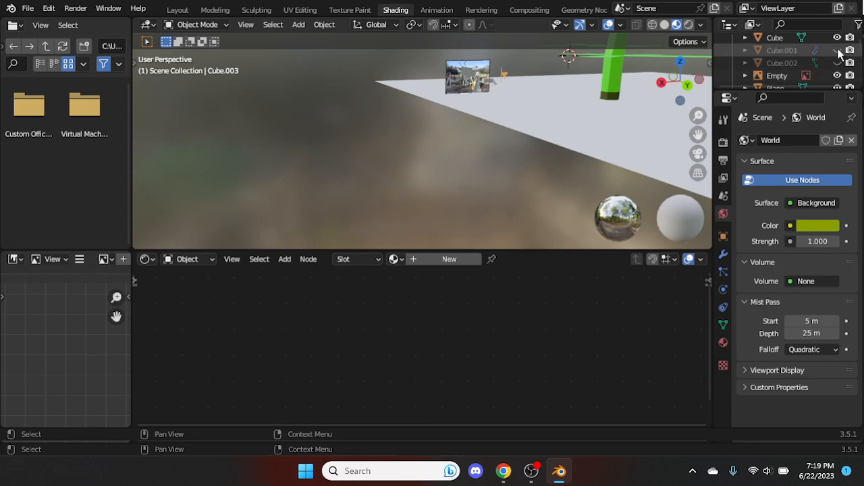
{"action": "left_click", "coordinate": [838, 46]}
{"action": "left_click", "coordinate": [838, 46]}
{"action": "left_click", "coordinate": [838, 50]}
{"action": "left_click", "coordinate": [837, 63]}
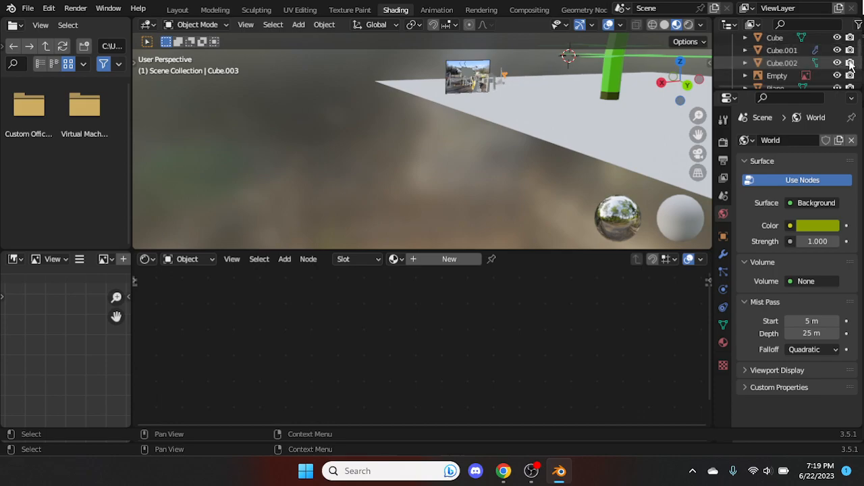
Step: Hide Plane.003, Icosphere, Icosphere.001, Icosphere.002, Icosphere.022 and Cube.004 in the viewport
{"action": "scroll", "coordinate": [790, 60], "scroll_direction": "down", "scroll_amount": 10}
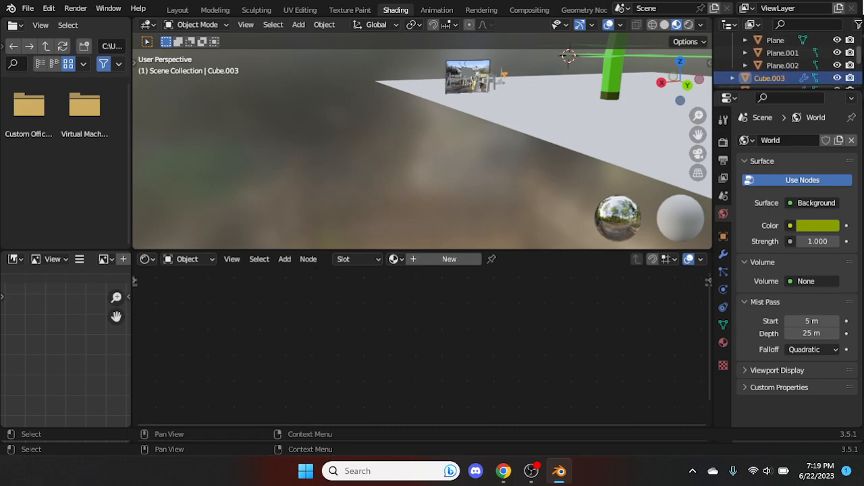
{"action": "left_click", "coordinate": [837, 75]}
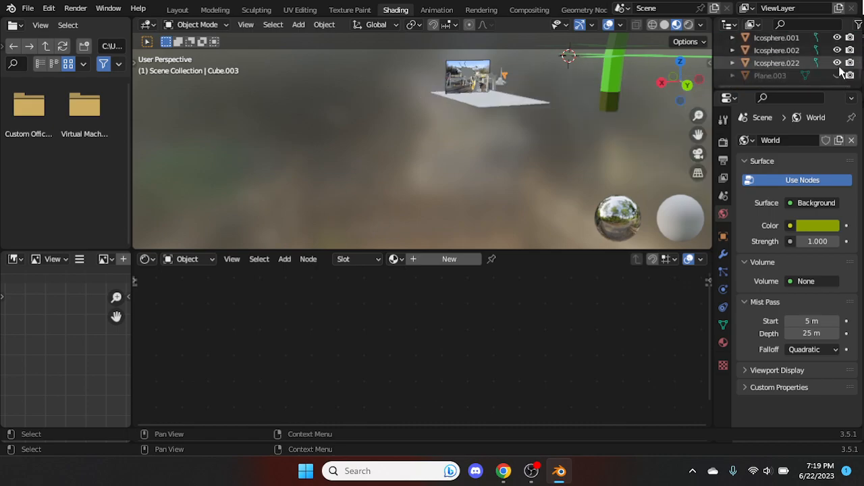
{"action": "left_click", "coordinate": [837, 63]}
{"action": "left_click", "coordinate": [837, 51]}
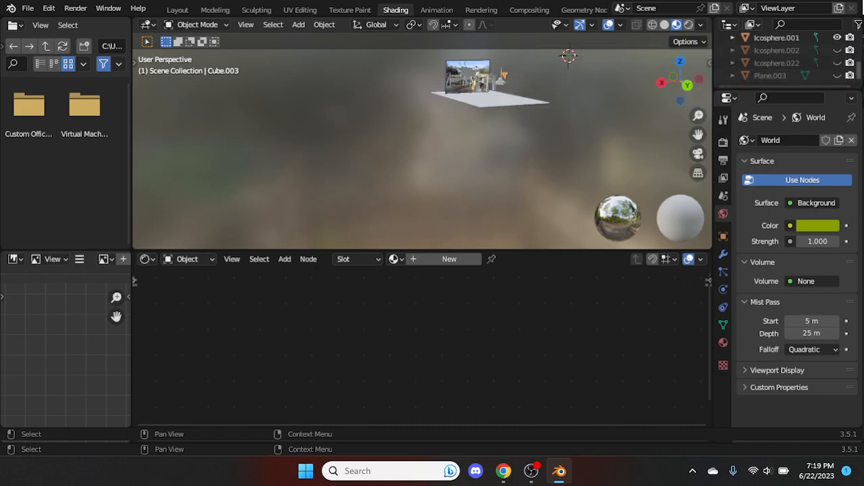
{"action": "scroll", "coordinate": [838, 52], "scroll_direction": "up", "scroll_amount": 2}
{"action": "left_click", "coordinate": [837, 68]}
{"action": "left_click", "coordinate": [837, 56]}
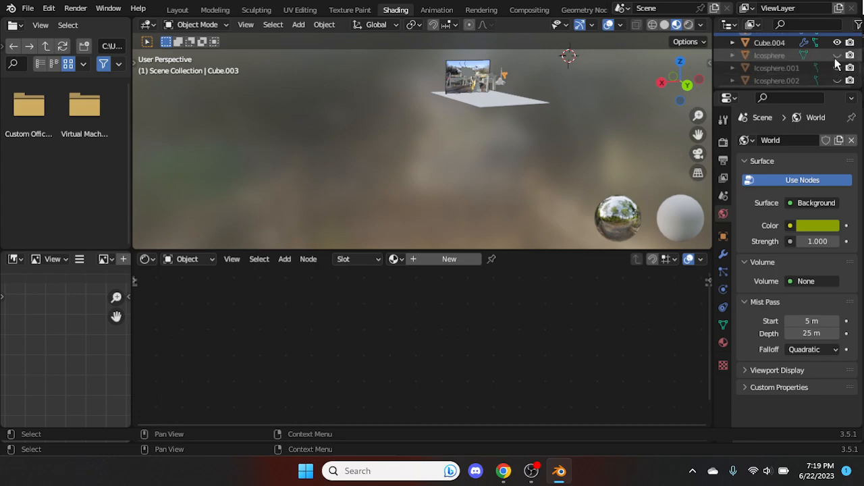
{"action": "left_click", "coordinate": [838, 46]}
Step: Examine the playground meshes against the reference photo from the back and check which parts belong to the Plane object
{"action": "mouse_move", "coordinate": [689, 87]}
{"action": "left_mouse_down"}
{"action": "mouse_move", "coordinate": [720, 82]}
{"action": "mouse_move", "coordinate": [688, 78]}
{"action": "left_mouse_up"}
{"action": "left_click", "coordinate": [697, 90]}
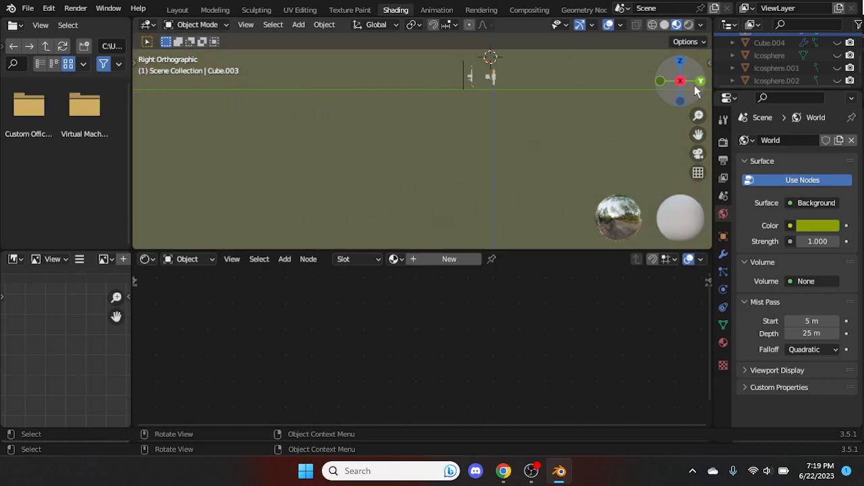
{"action": "left_click", "coordinate": [699, 84]}
{"action": "left_click_drag", "start_coordinate": [698, 116], "coordinate": [567, 310]}
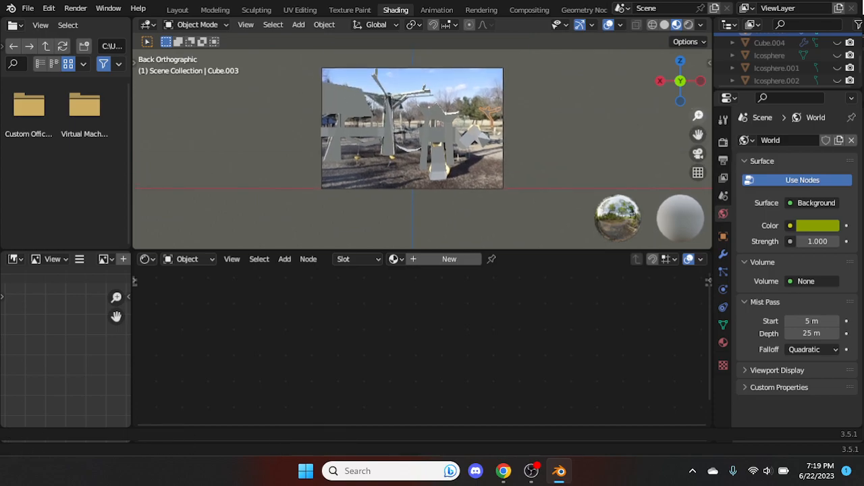
{"action": "scroll", "coordinate": [437, 121], "scroll_direction": "up", "scroll_amount": 3}
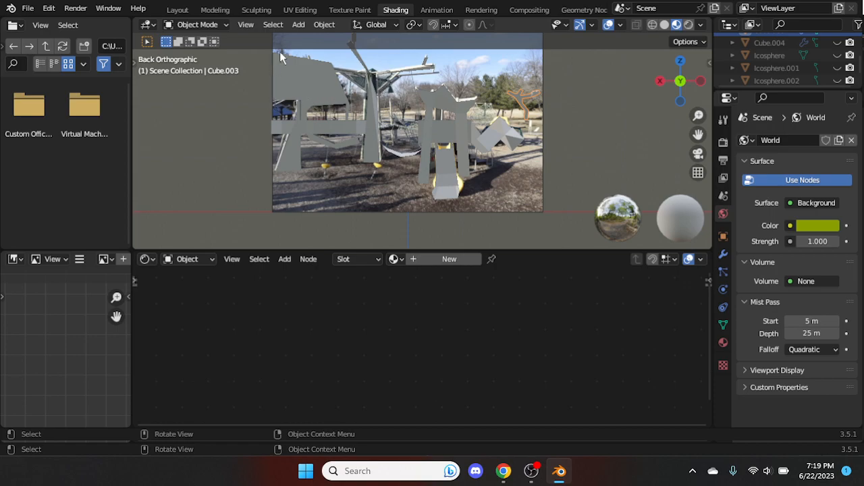
{"action": "left_click", "coordinate": [318, 73]}
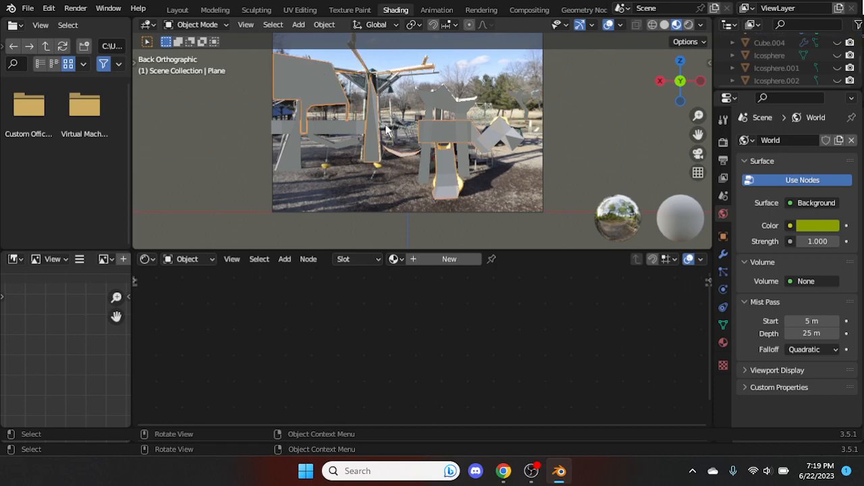
{"action": "left_click", "coordinate": [587, 135]}
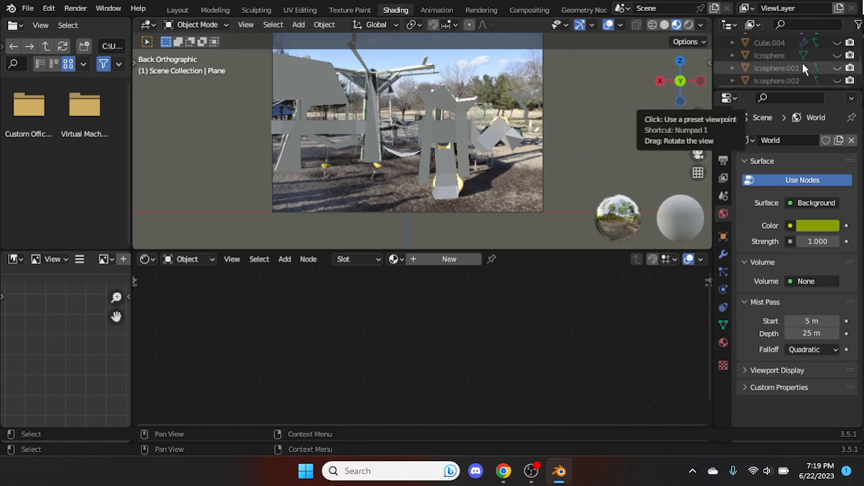
Step: Show Cube.004 and Icosphere again in the viewport beside the playground meshes
{"action": "scroll", "coordinate": [839, 68], "scroll_direction": "up", "scroll_amount": 3}
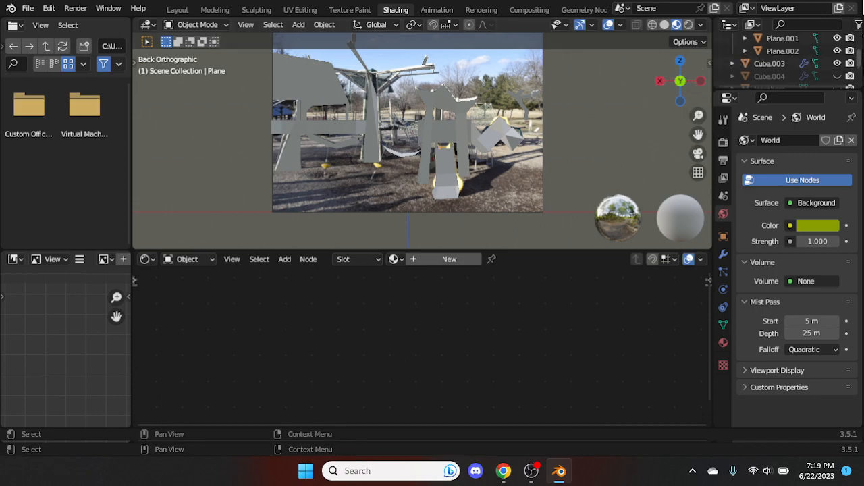
{"action": "left_click", "coordinate": [837, 72]}
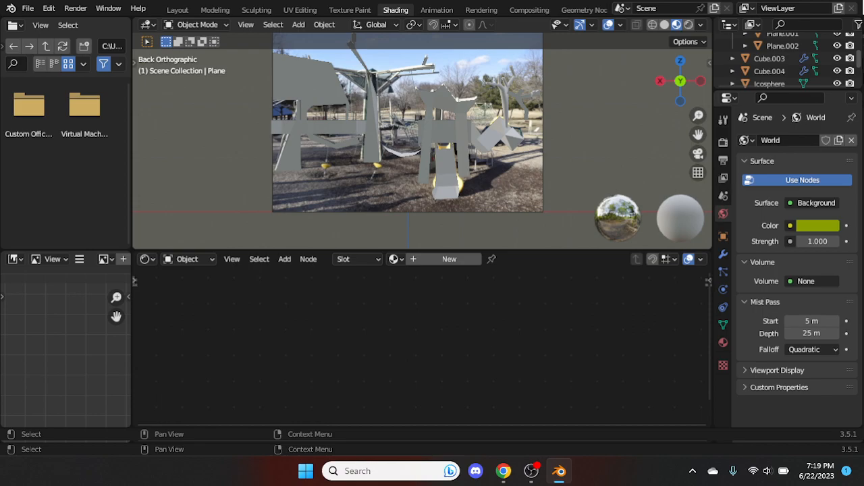
{"action": "scroll", "coordinate": [790, 68], "scroll_direction": "down", "scroll_amount": 2}
{"action": "left_click_drag", "start_coordinate": [698, 117], "coordinate": [698, 89]}
{"action": "left_click_drag", "start_coordinate": [698, 134], "coordinate": [535, 216]}
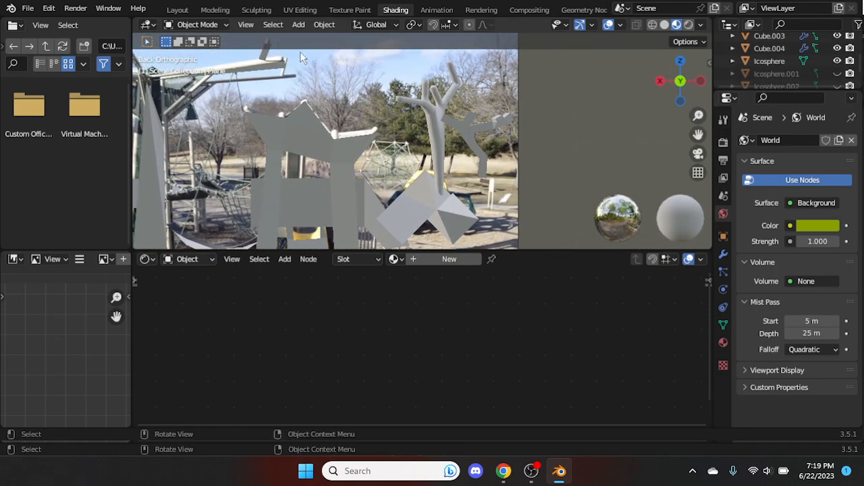
Step: Add a new cube mesh at the 3D cursor for editing
{"action": "left_click", "coordinate": [299, 25]}
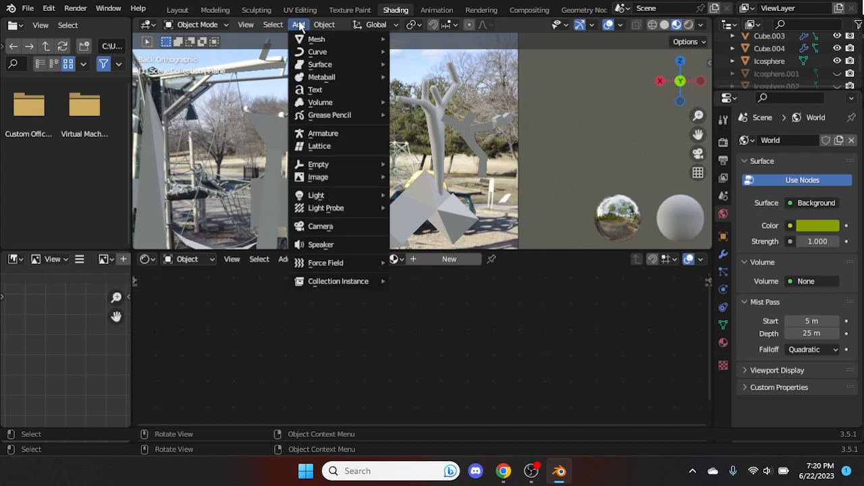
{"action": "mouse_move", "coordinate": [312, 41]}
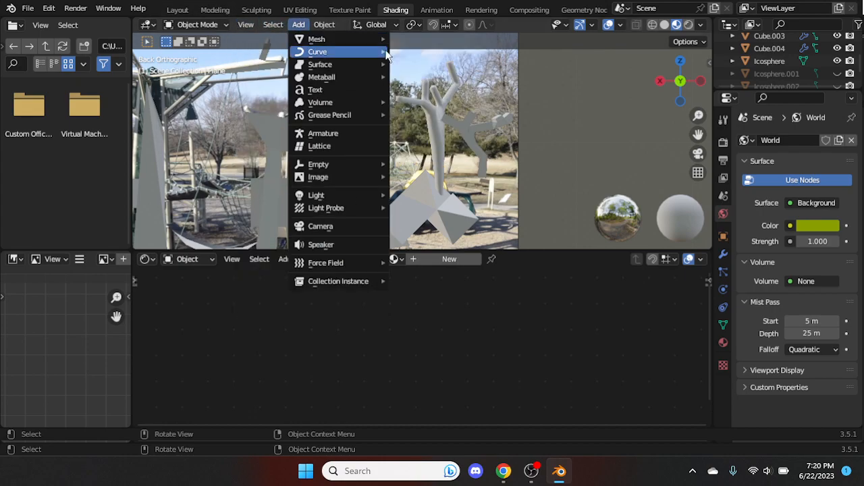
{"action": "left_click", "coordinate": [397, 52]}
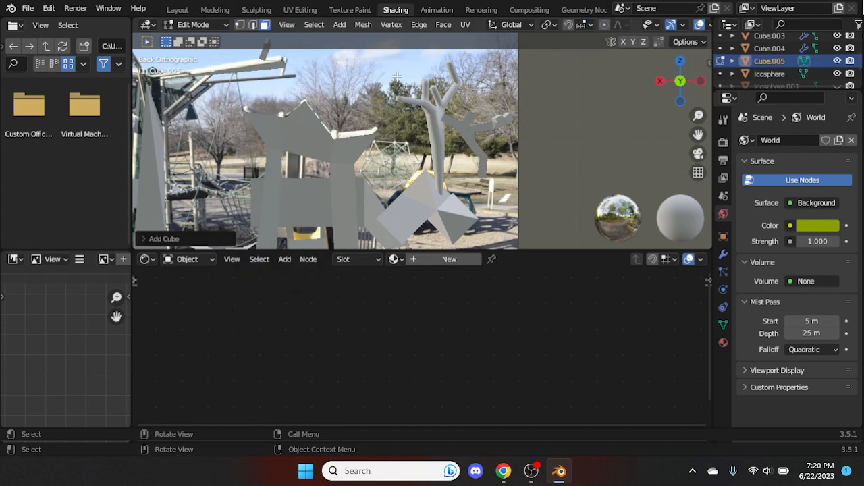
{"action": "key", "text": "g"}
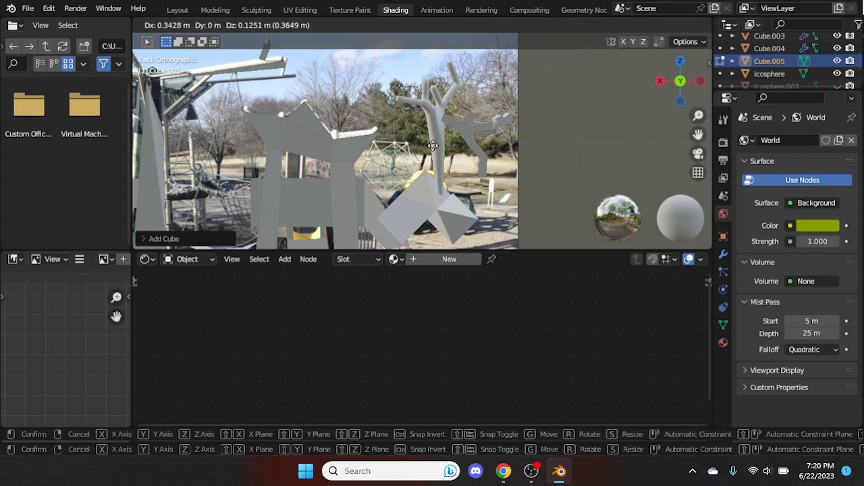
{"action": "left_click", "coordinate": [515, 136]}
{"action": "left_click_drag", "start_coordinate": [698, 114], "coordinate": [697, 206]}
{"action": "key", "text": "KP_Decimal"}
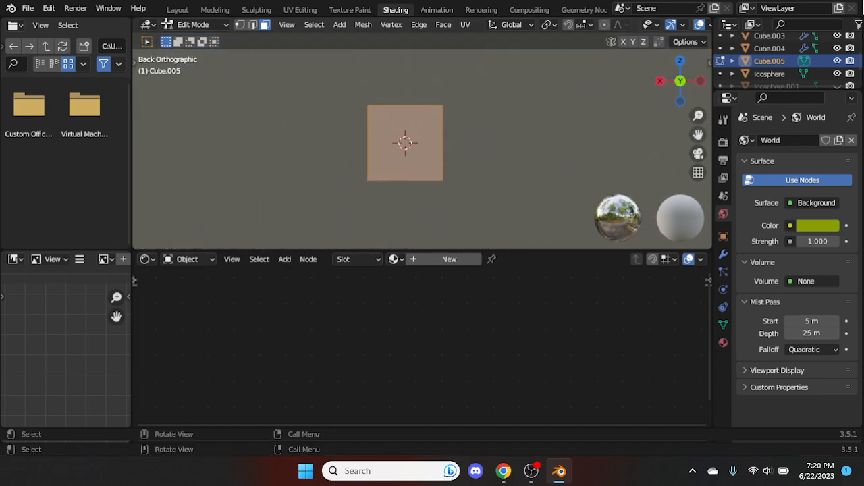
Step: Merge all vertices of the new cube at center into a single vertex
{"action": "right_click", "coordinate": [414, 156]}
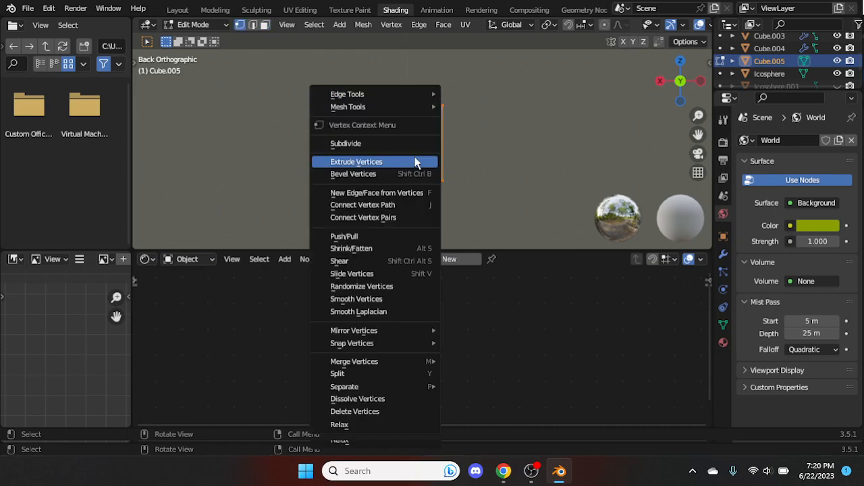
{"action": "mouse_move", "coordinate": [435, 362]}
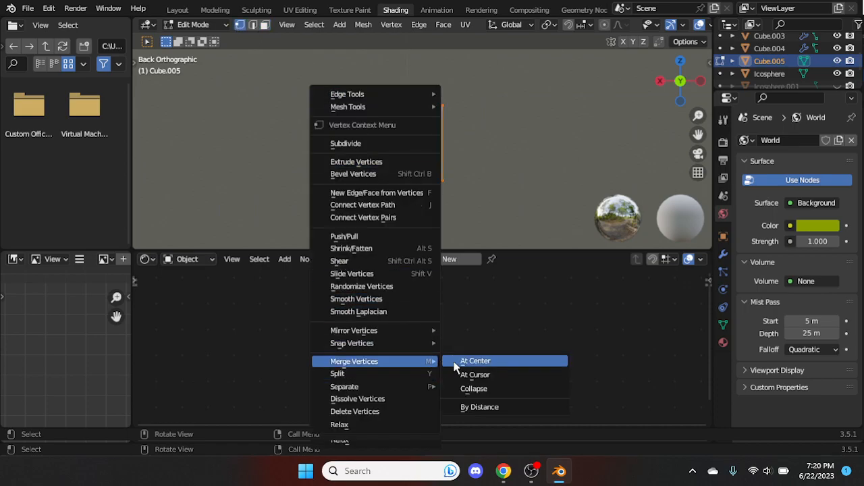
{"action": "left_click", "coordinate": [476, 361]}
Step: Extrude the merged vertex straight up along the global Z axis to form a vertical edge
{"action": "key", "text": "g"}
{"action": "key", "text": "x"}
{"action": "key", "text": "z"}
{"action": "left_click", "coordinate": [357, 127]}
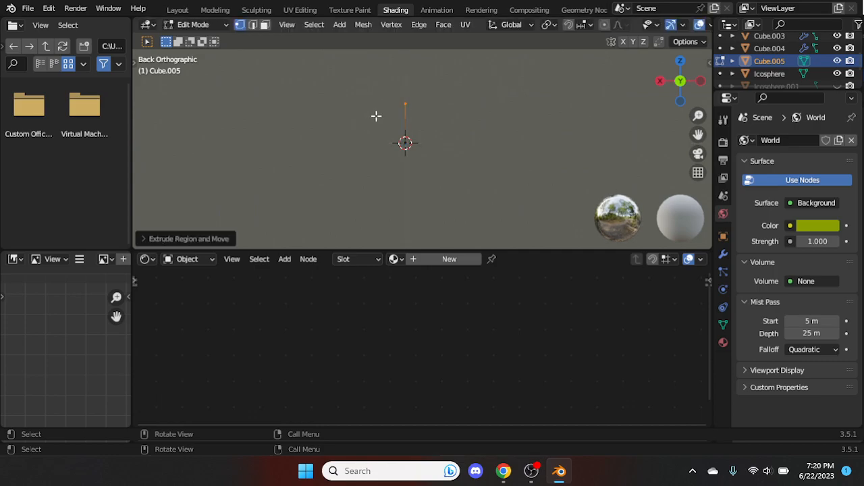
Step: Extrude the top vertex upward along Z and shift the new end vertex along negative X to form a diagonal branch
{"action": "left_click_drag", "start_coordinate": [698, 134], "coordinate": [691, 200]}
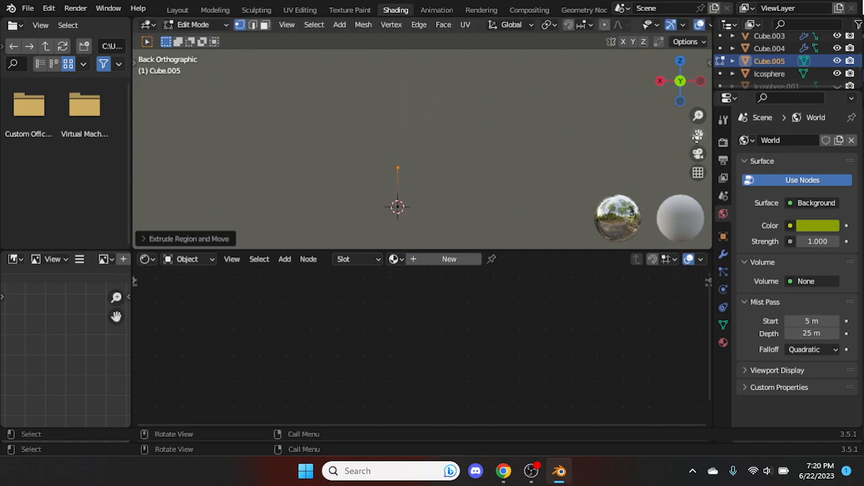
{"action": "key", "text": "g"}
{"action": "key", "text": "x"}
{"action": "key", "text": "z"}
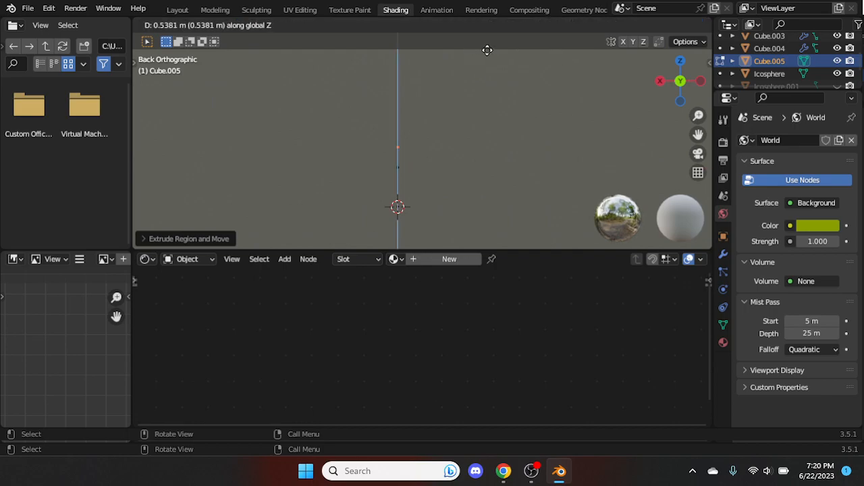
{"action": "left_click", "coordinate": [494, 247]}
{"action": "key", "text": "g"}
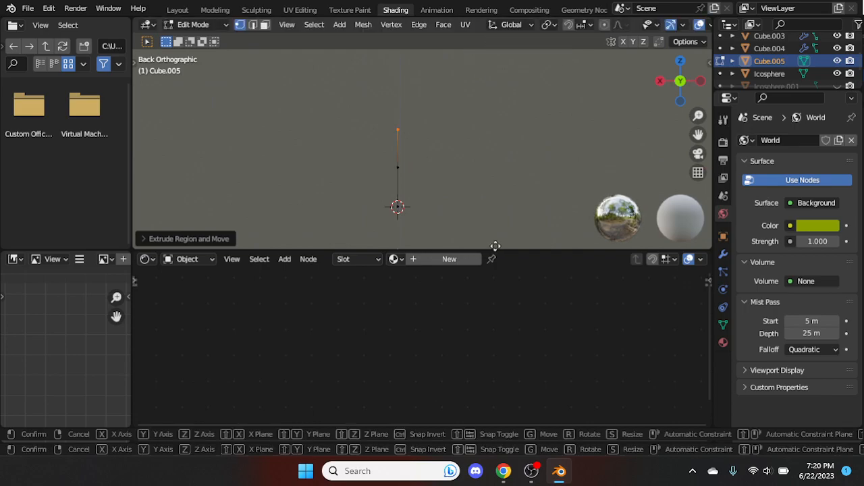
{"action": "key", "text": "x"}
{"action": "left_click", "coordinate": [536, 247]}
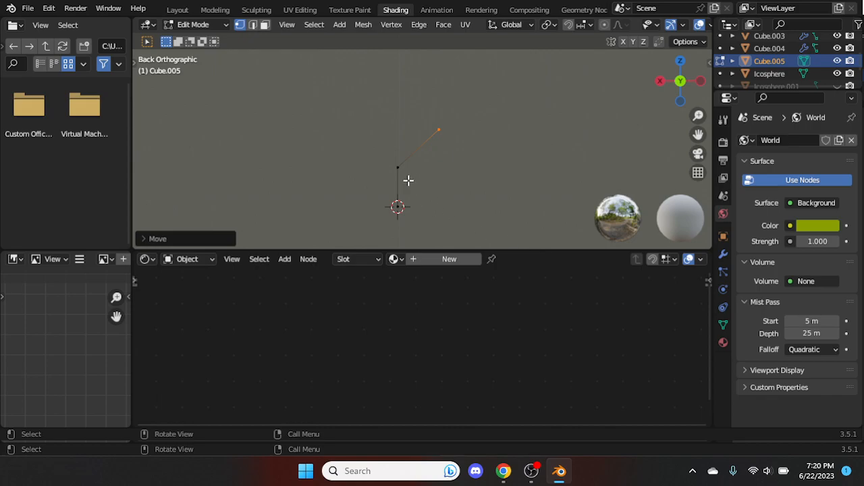
Step: Extrude two short upward branches from the end vertex of the negative-X diagonal branch to form a fork
{"action": "key", "text": "e"}
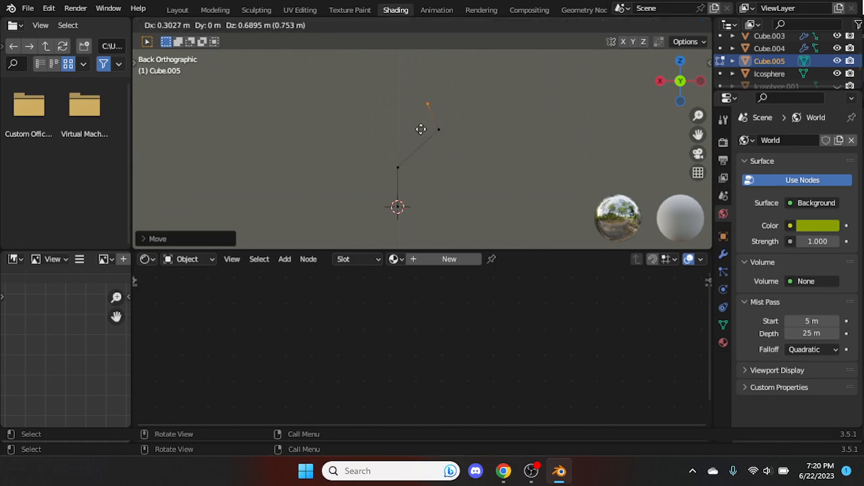
{"action": "left_click", "coordinate": [417, 121]}
{"action": "left_click", "coordinate": [439, 128]}
{"action": "key", "text": "e"}
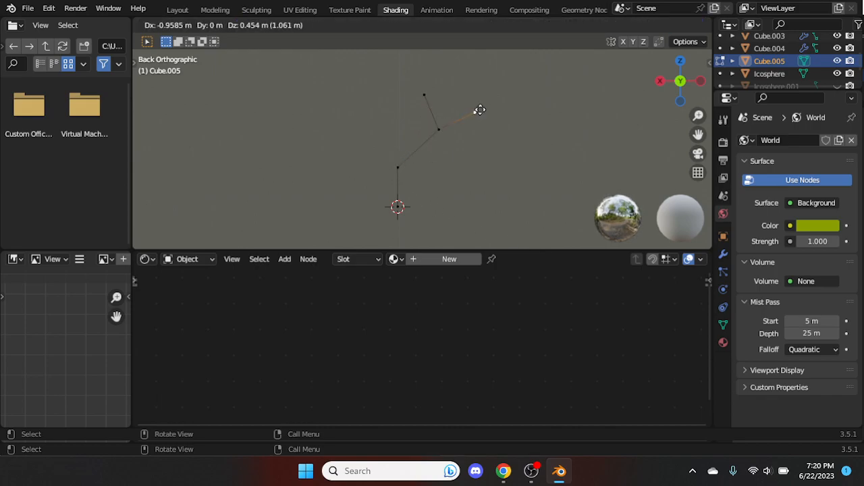
{"action": "left_click", "coordinate": [484, 107]}
Step: Extrude a diagonal branch toward positive X from the trunk's top vertex and fork its end into two upward-angled tips
{"action": "left_click", "coordinate": [398, 166]}
{"action": "key", "text": "e"}
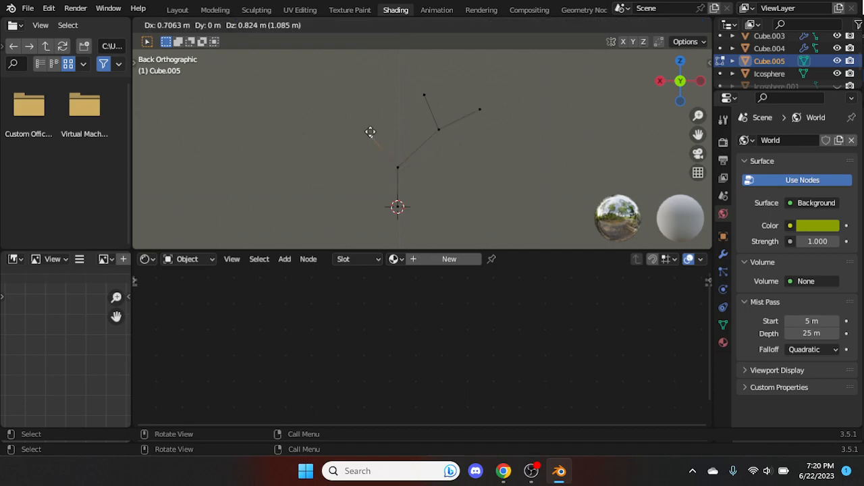
{"action": "left_click", "coordinate": [372, 132]}
{"action": "key", "text": "e"}
{"action": "left_click", "coordinate": [292, 112]}
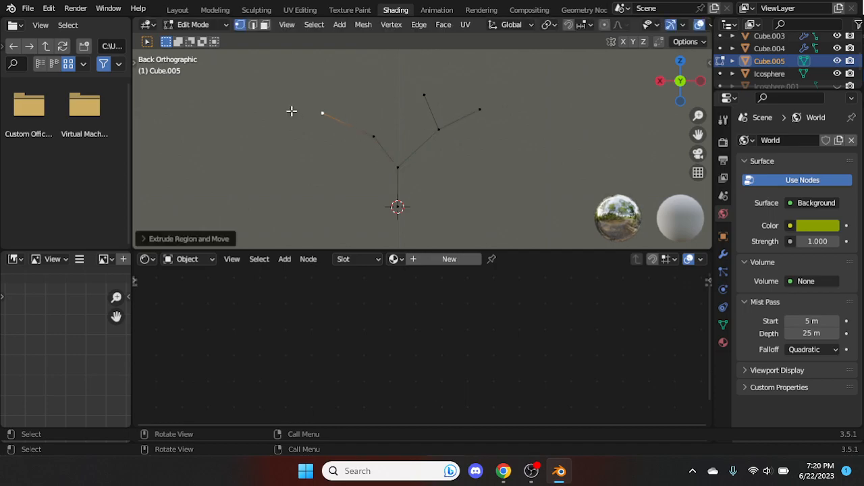
{"action": "left_click", "coordinate": [371, 135]}
{"action": "key", "text": "e"}
{"action": "left_click", "coordinate": [381, 99]}
{"action": "left_click", "coordinate": [398, 164]}
{"action": "key", "text": "r"}
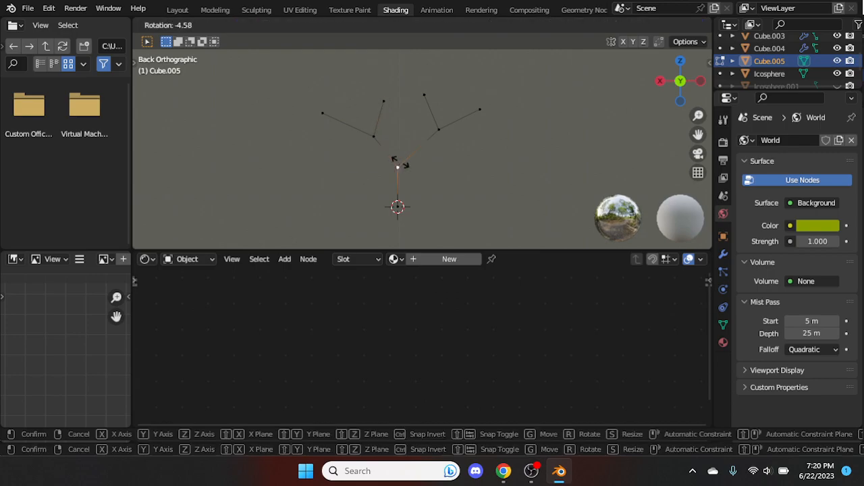
{"action": "left_click", "coordinate": [401, 67]}
{"action": "key", "text": "ctrl+z"}
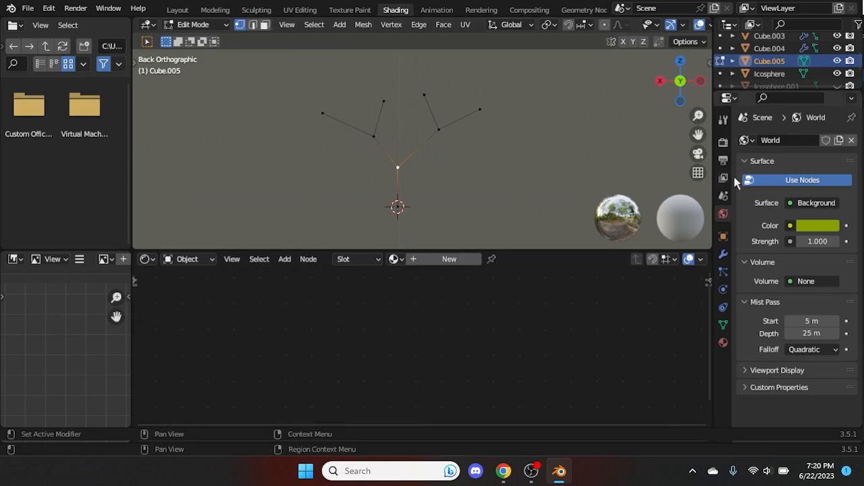
Step: Add a Skin modifier to the branching edge mesh
{"action": "left_click", "coordinate": [723, 254]}
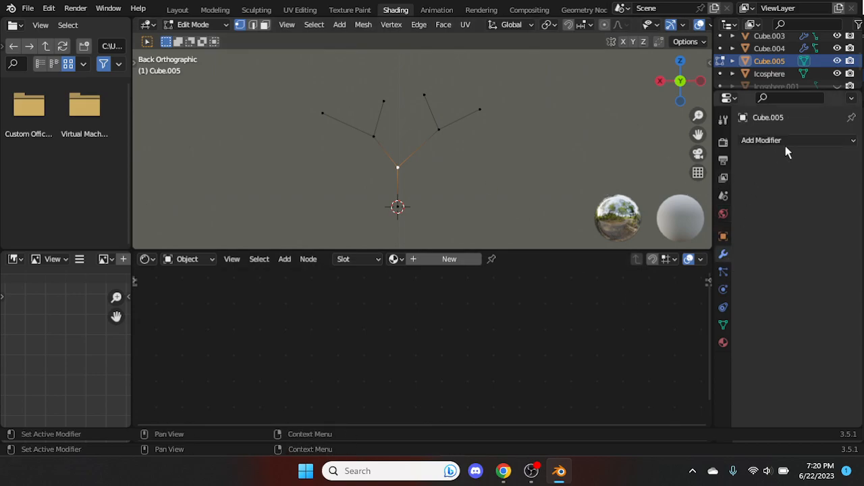
{"action": "left_click", "coordinate": [784, 141]}
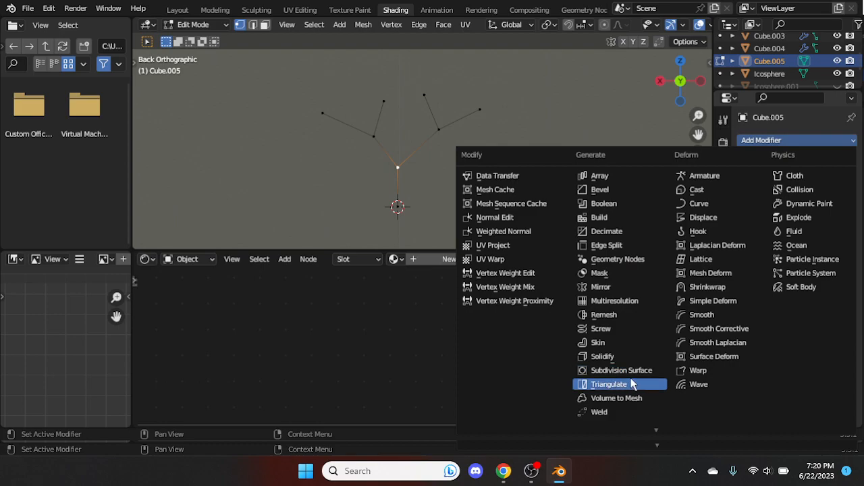
{"action": "left_click", "coordinate": [616, 342]}
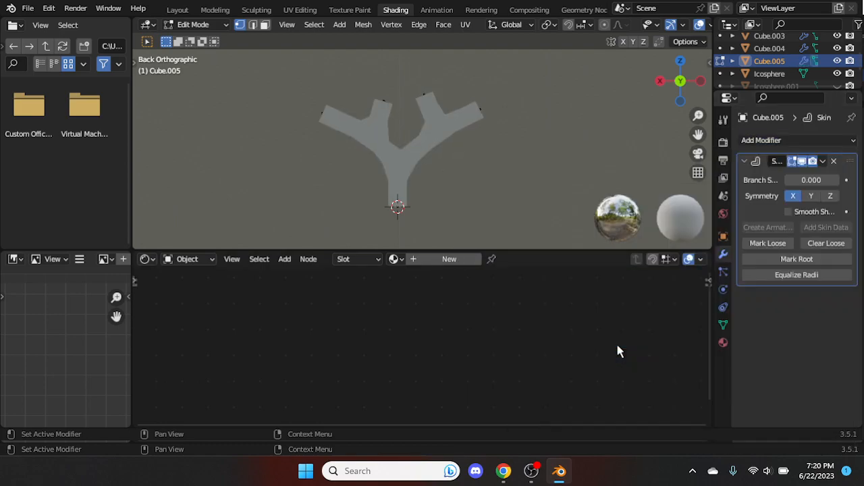
{"action": "right_click", "coordinate": [398, 157]}
{"action": "mouse_move", "coordinate": [399, 156]}
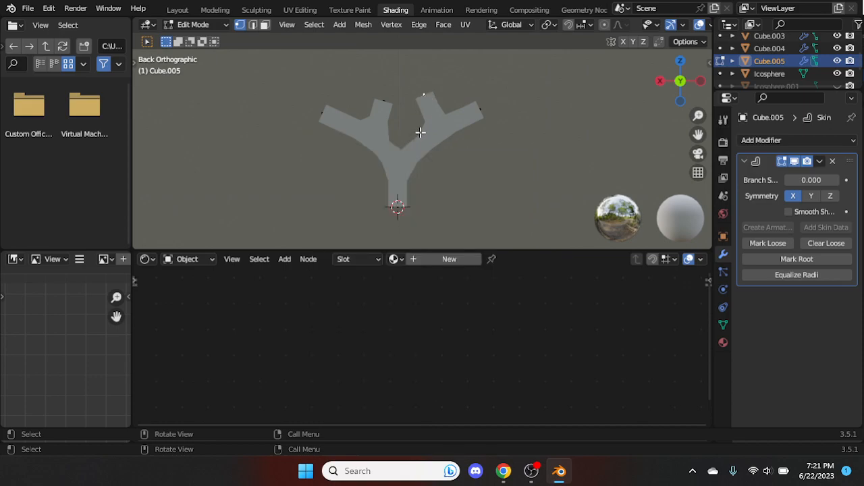
{"action": "key", "text": "g"}
{"action": "left_click", "coordinate": [417, 102]}
{"action": "key", "text": "ctrl+z"}
Step: Select the four branch-tip vertices of the skinned mesh in Edit Mode and save the file
{"action": "left_click", "coordinate": [203, 25]}
{"action": "left_click", "coordinate": [207, 38]}
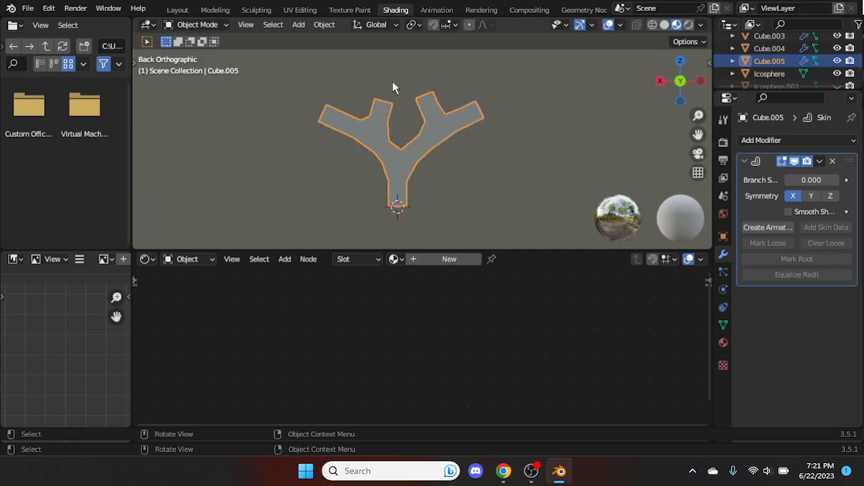
{"action": "left_click", "coordinate": [491, 81]}
{"action": "left_click", "coordinate": [196, 25]}
{"action": "left_click", "coordinate": [198, 54]}
{"action": "left_click_drag", "start_coordinate": [511, 80], "coordinate": [245, 130]}
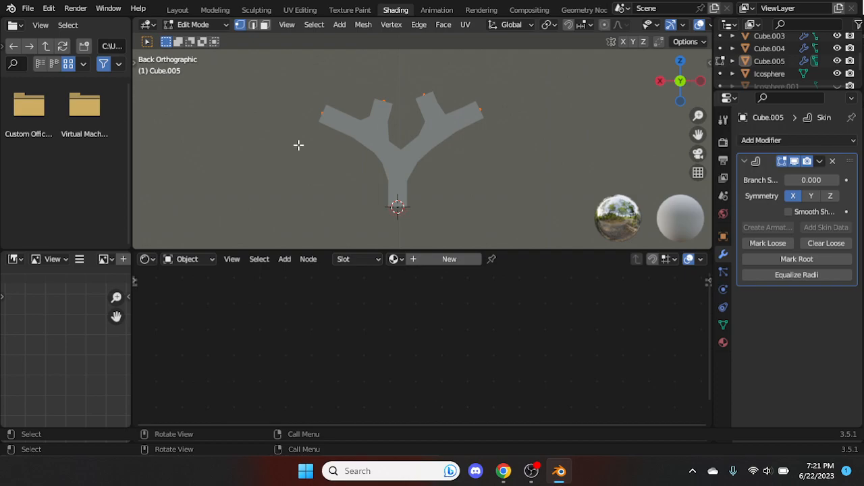
{"action": "key", "text": "ctrl+s"}
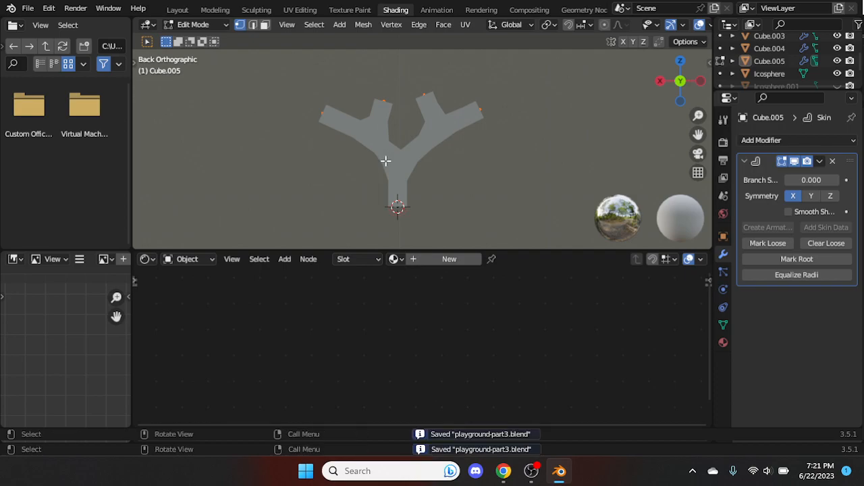
Step: Spread the four branch tips outward by scaling them along the global X axis, plus a uniform scale of about 1.29
{"action": "middle_click_drag", "start_coordinate": [387, 158], "coordinate": [403, 150]}
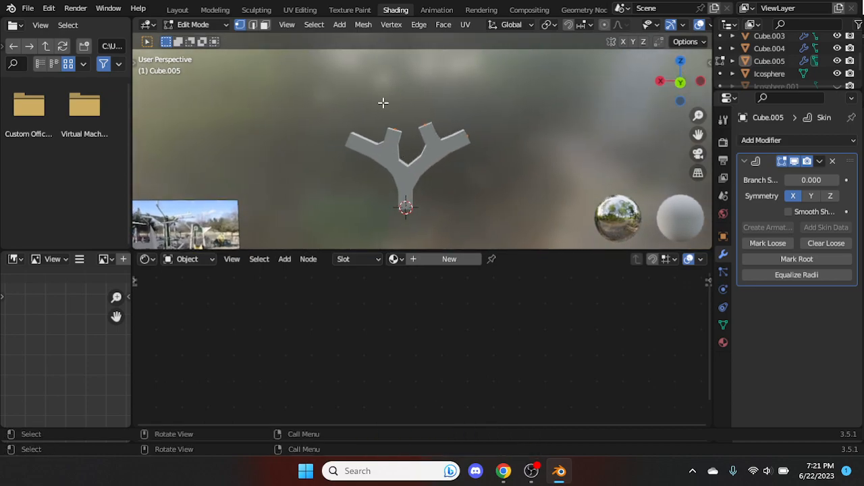
{"action": "key", "text": "s"}
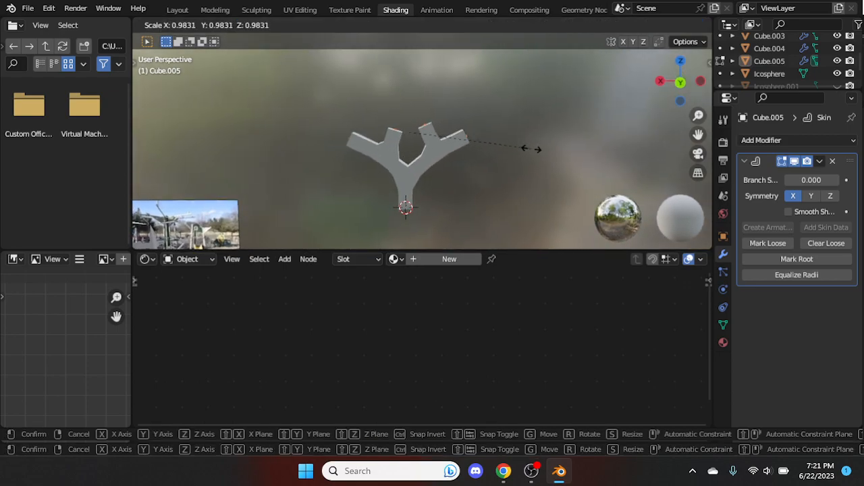
{"action": "middle_click_drag", "start_coordinate": [537, 160], "coordinate": [703, 219]}
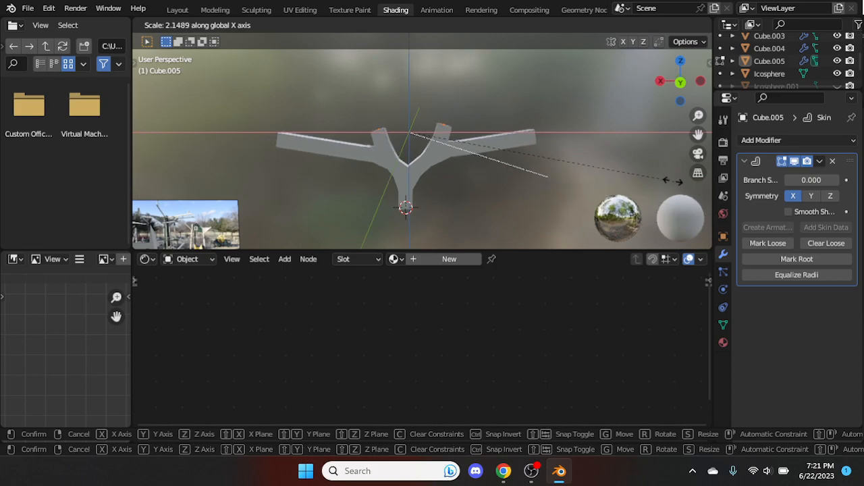
{"action": "left_click", "coordinate": [637, 135]}
{"action": "key", "text": "s"}
{"action": "middle_click_drag", "start_coordinate": [641, 132], "coordinate": [511, 189]}
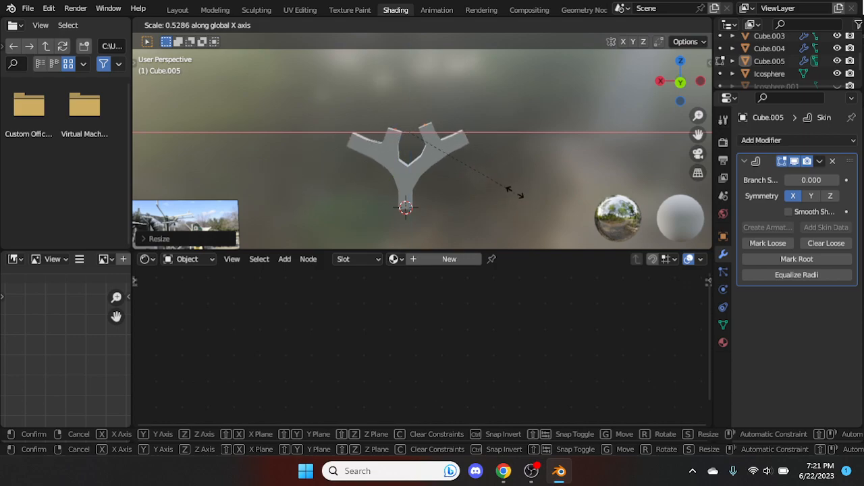
{"action": "left_click", "coordinate": [551, 218]}
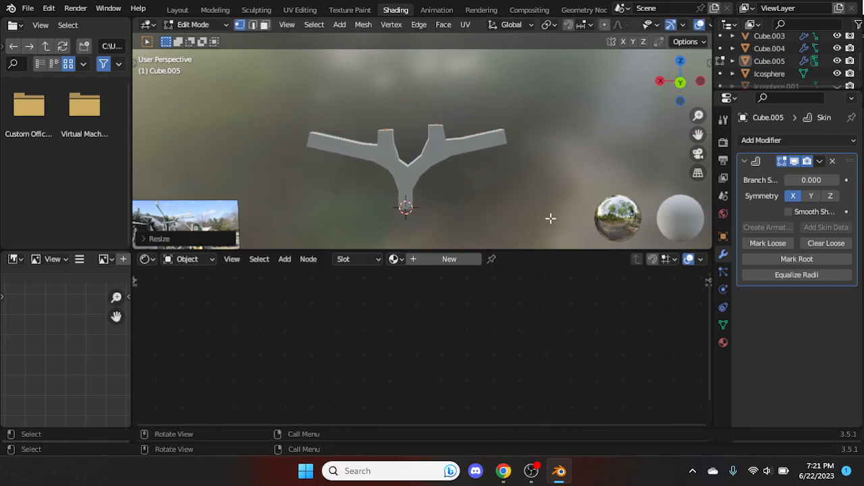
{"action": "key", "text": "s"}
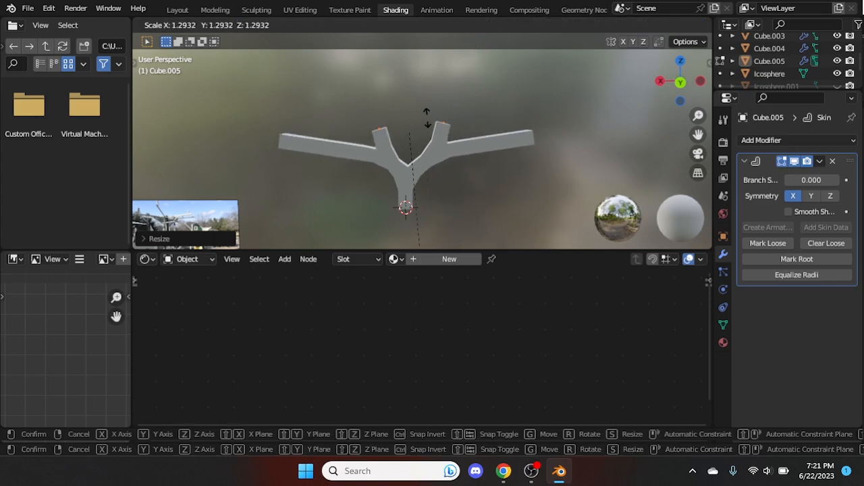
{"action": "left_click", "coordinate": [483, 127]}
Step: Place the 3D cursor between the two inner branches and switch to Object Mode
{"action": "right_click", "coordinate": [409, 132], "text": "shift"}
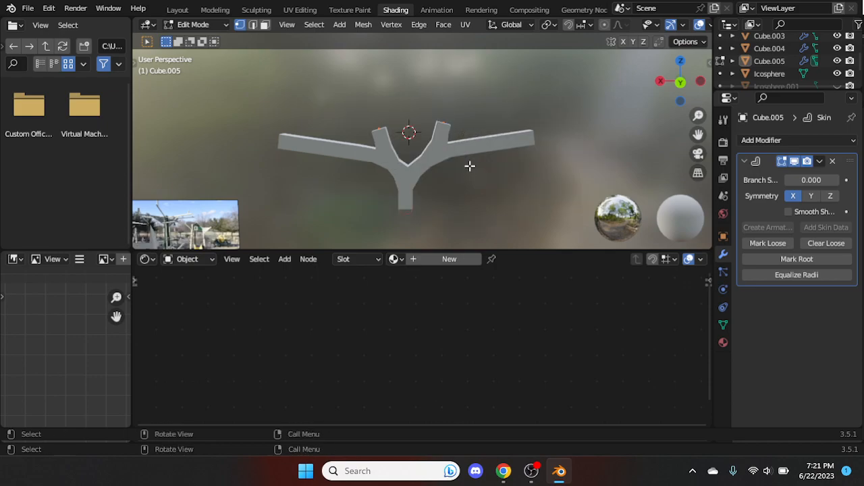
{"action": "left_click", "coordinate": [193, 25]}
{"action": "left_click", "coordinate": [196, 40]}
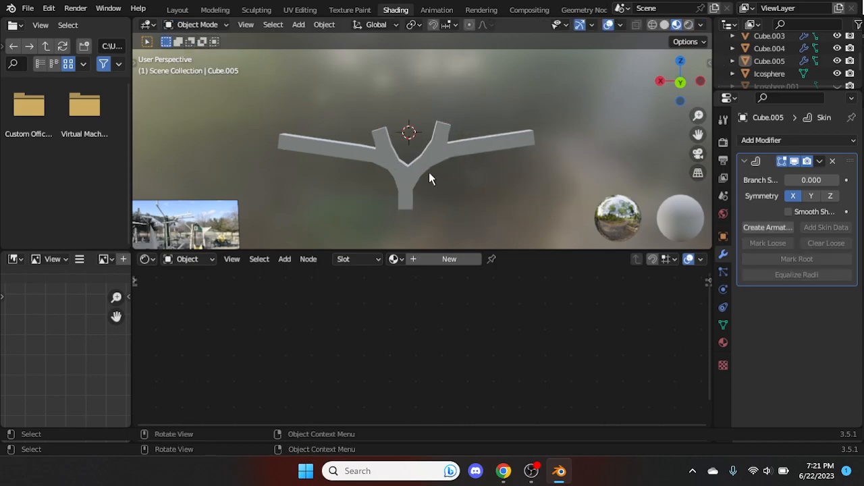
Step: Select the whole branching object and scale it along the global X axis to about 0.69
{"action": "key", "text": "shift+a"}
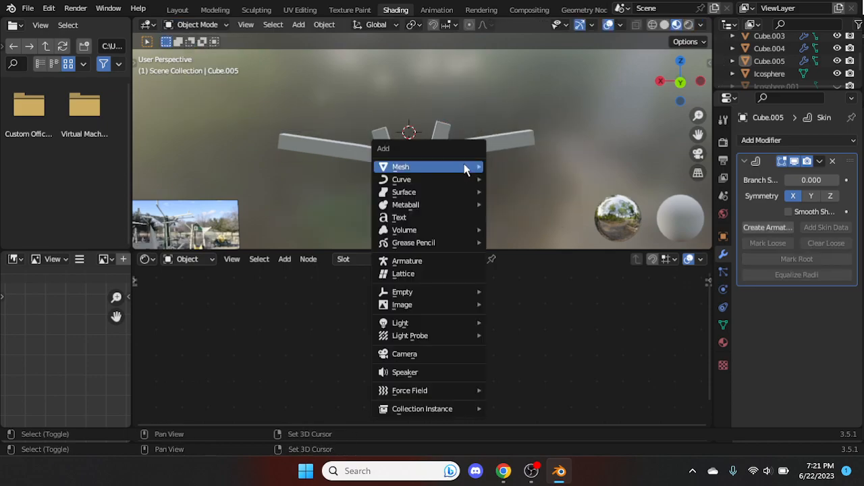
{"action": "left_click", "coordinate": [445, 154]}
{"action": "key", "text": "s"}
{"action": "key", "text": "x"}
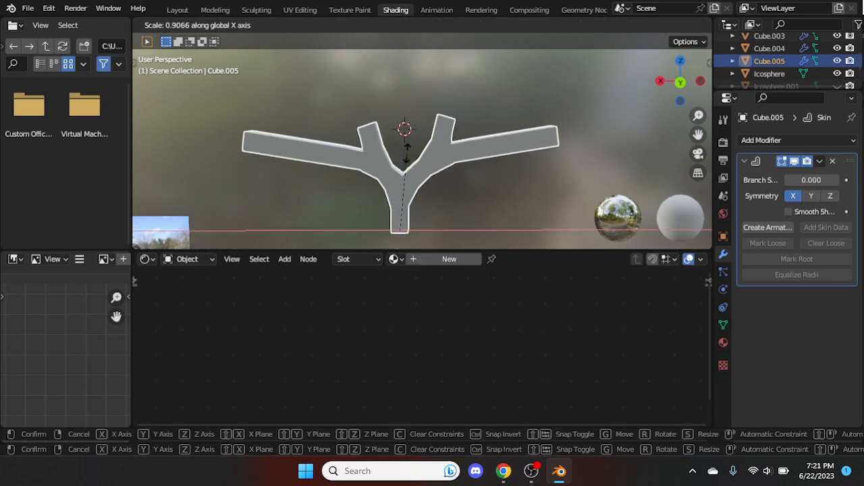
{"action": "key", "text": "y"}
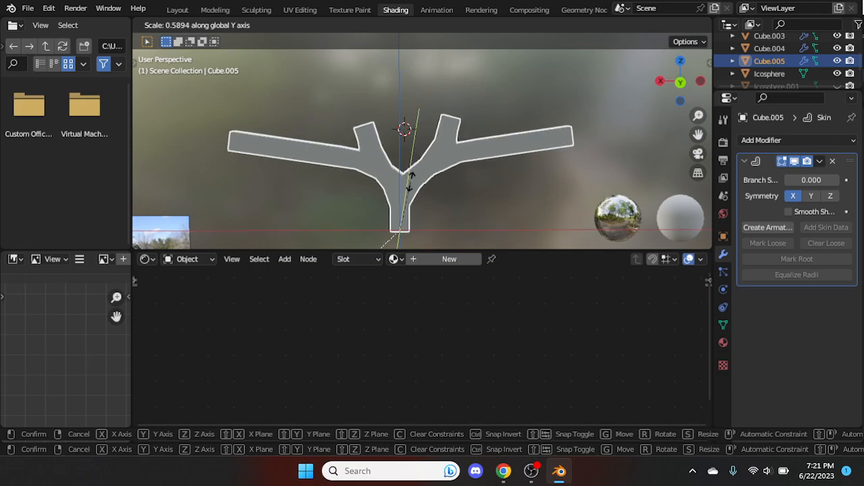
{"action": "key", "text": "x"}
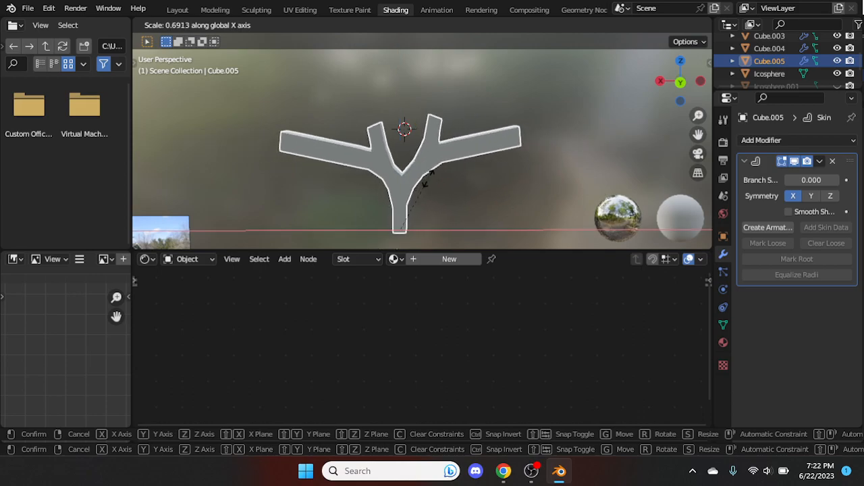
{"action": "left_click", "coordinate": [427, 177]}
Step: Unhide the hidden Icosphere objects and Plane.003 in the scene
{"action": "scroll", "coordinate": [461, 159], "scroll_direction": "down", "scroll_amount": 5}
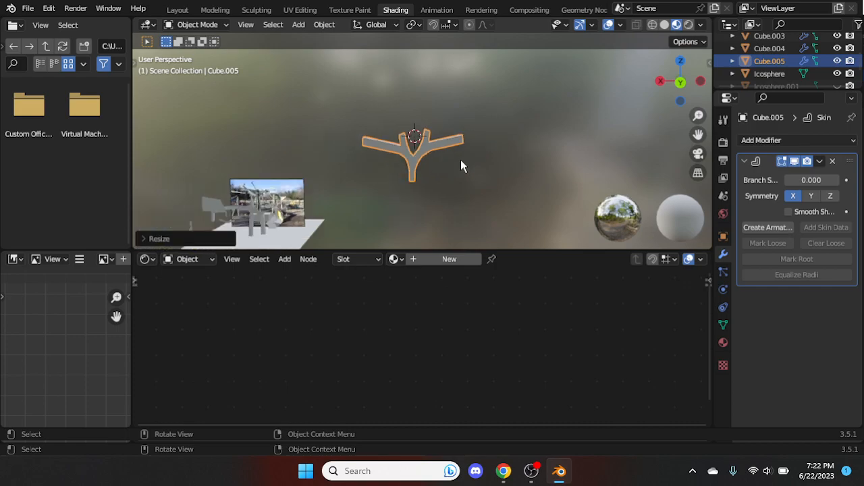
{"action": "left_click", "coordinate": [698, 127]}
{"action": "left_click_drag", "start_coordinate": [698, 133], "coordinate": [812, 89]}
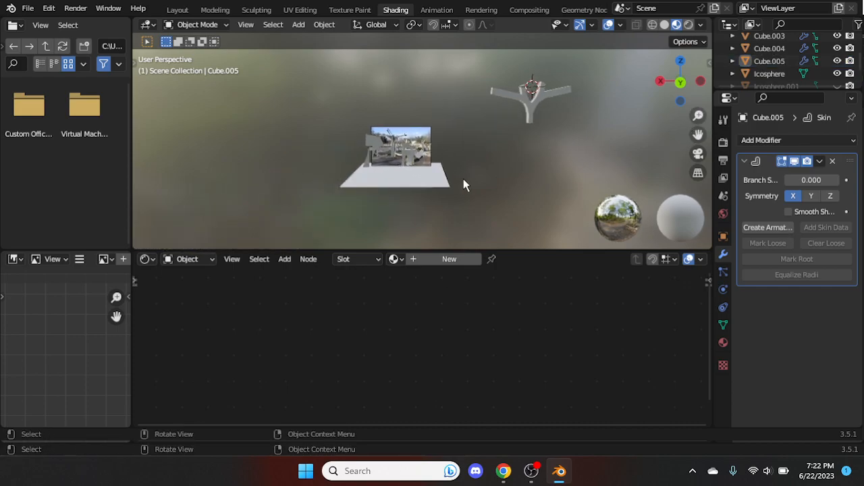
{"action": "scroll", "coordinate": [466, 179], "scroll_direction": "up", "scroll_amount": 6}
{"action": "left_click_drag", "start_coordinate": [698, 133], "coordinate": [716, 115]}
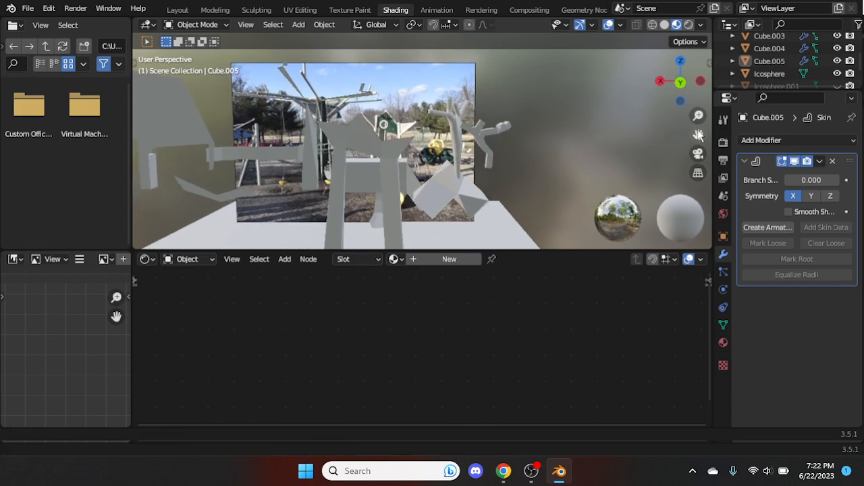
{"action": "scroll", "coordinate": [777, 67], "scroll_direction": "down", "scroll_amount": 2}
{"action": "left_click", "coordinate": [837, 61]}
{"action": "scroll", "coordinate": [834, 67], "scroll_direction": "down", "scroll_amount": 2}
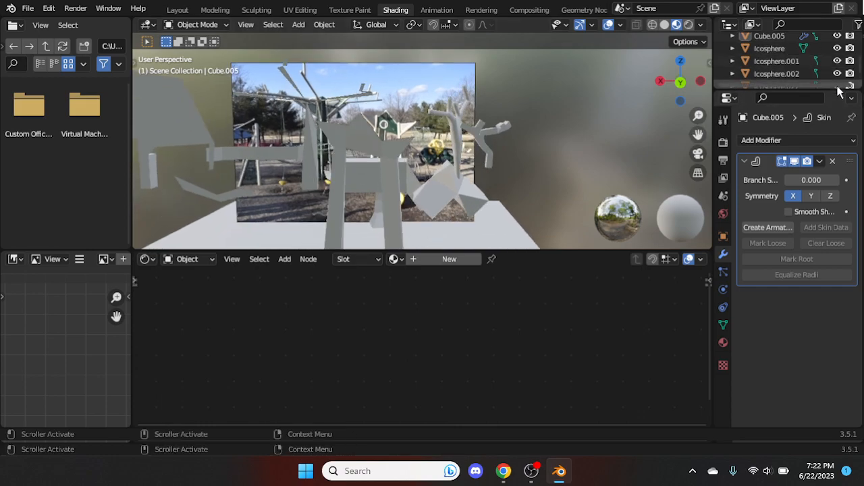
{"action": "left_click", "coordinate": [837, 62]}
{"action": "left_click", "coordinate": [838, 75]}
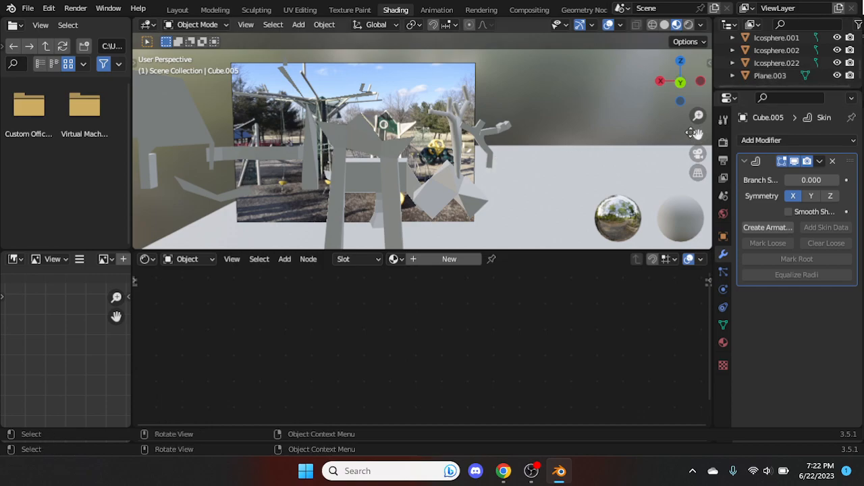
Step: Inspect the unhidden trees on the ground plane and select the grey layered pine tree
{"action": "left_click_drag", "start_coordinate": [698, 135], "coordinate": [384, 37]}
{"action": "scroll", "coordinate": [571, 155], "scroll_direction": "down", "scroll_amount": 6}
{"action": "scroll", "coordinate": [571, 152], "scroll_direction": "down", "scroll_amount": 4}
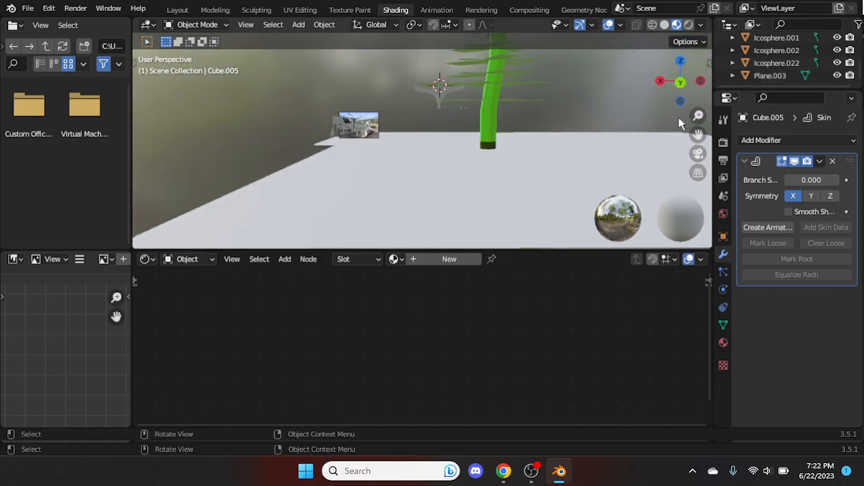
{"action": "left_click_drag", "start_coordinate": [703, 130], "coordinate": [516, 183]}
{"action": "scroll", "coordinate": [488, 176], "scroll_direction": "up", "scroll_amount": 2}
{"action": "scroll", "coordinate": [487, 175], "scroll_direction": "down", "scroll_amount": 3}
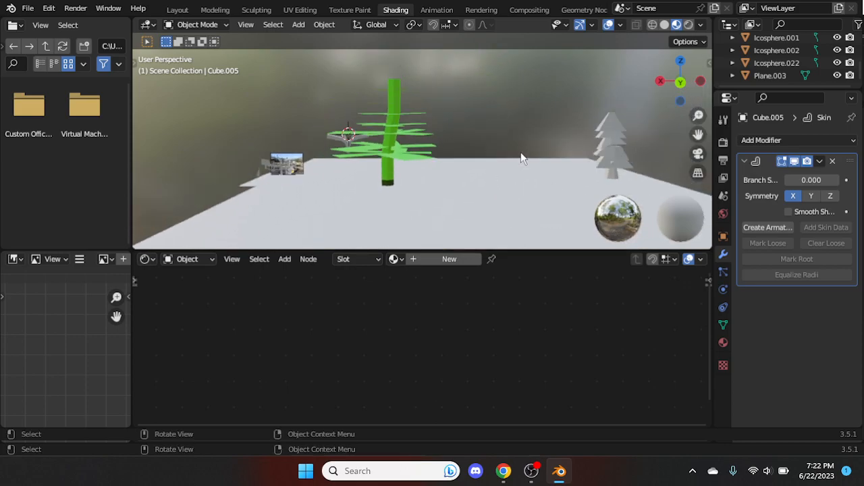
{"action": "middle_click_drag", "start_coordinate": [534, 160], "coordinate": [648, 223]}
{"action": "middle_click_drag", "start_coordinate": [307, 174], "coordinate": [528, 176]}
{"action": "left_click", "coordinate": [376, 162]}
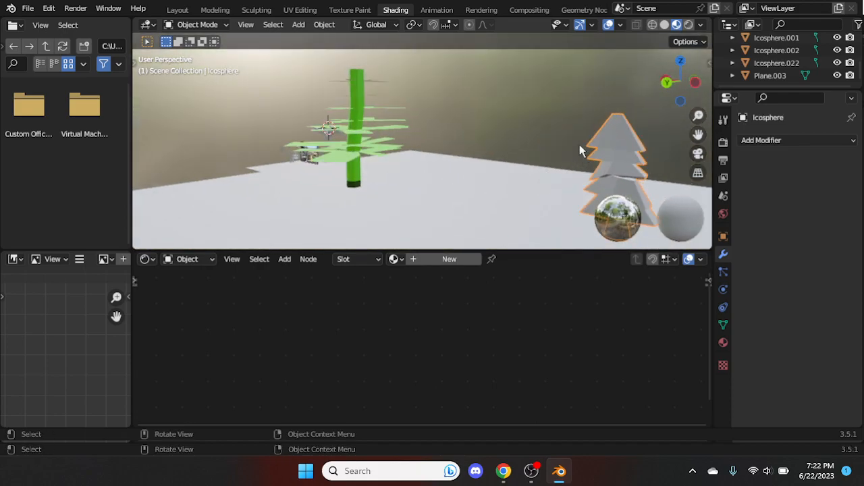
{"action": "left_click_drag", "start_coordinate": [699, 135], "coordinate": [505, 95]}
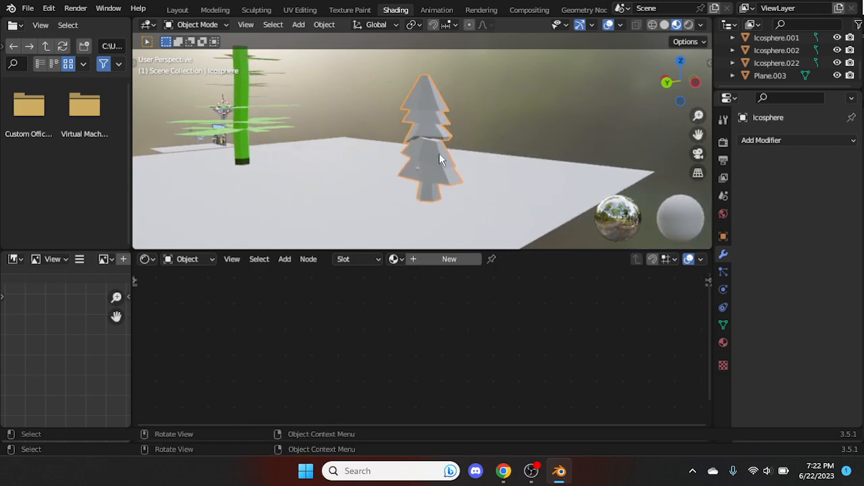
Step: Add an Ico Sphere mesh to the scene
{"action": "left_click", "coordinate": [272, 24]}
{"action": "mouse_move", "coordinate": [295, 27]}
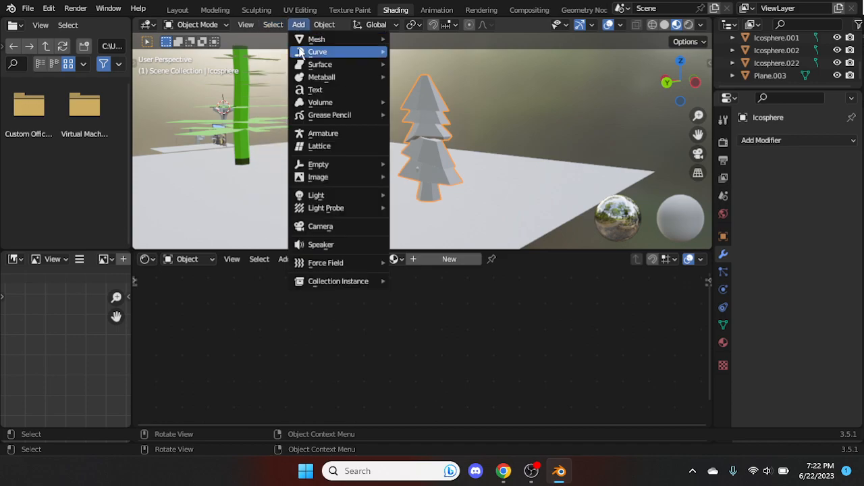
{"action": "mouse_move", "coordinate": [330, 39]}
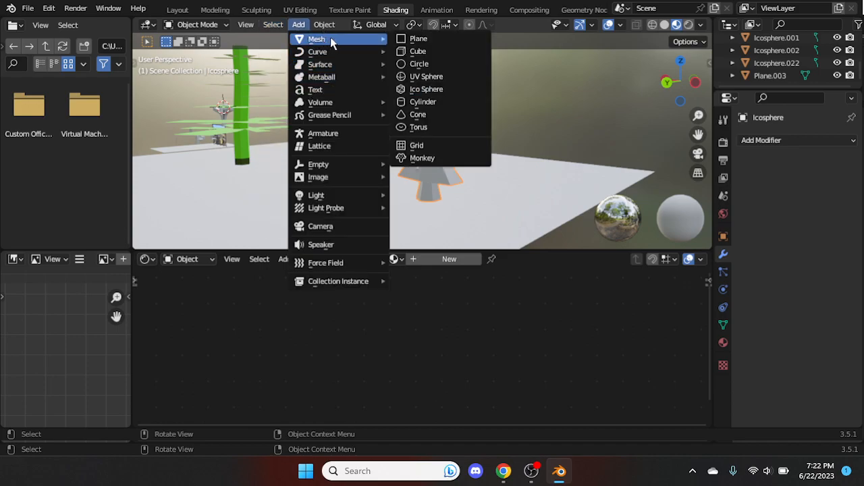
{"action": "left_click", "coordinate": [412, 89]}
Step: Move the new ico sphere well beyond the edge of the ground plane and deselect its vertices
{"action": "scroll", "coordinate": [344, 153], "scroll_direction": "down", "scroll_amount": 4}
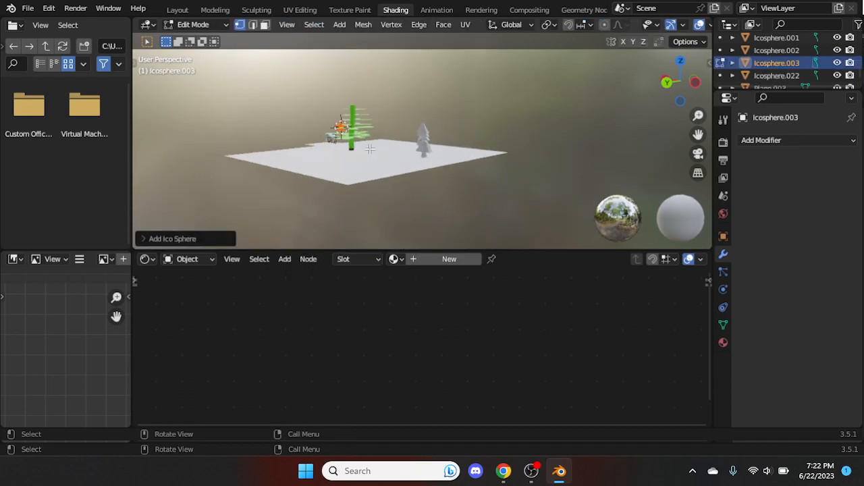
{"action": "scroll", "coordinate": [372, 145], "scroll_direction": "down", "scroll_amount": 6}
{"action": "key", "text": "g"}
{"action": "left_click", "coordinate": [433, 165]}
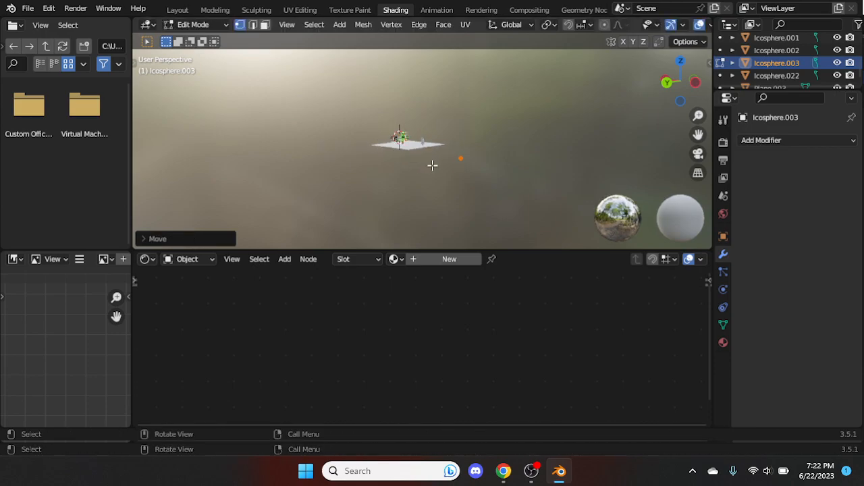
{"action": "scroll", "coordinate": [477, 187], "scroll_direction": "up", "scroll_amount": 5}
{"action": "left_click_drag", "start_coordinate": [695, 133], "coordinate": [373, 159]}
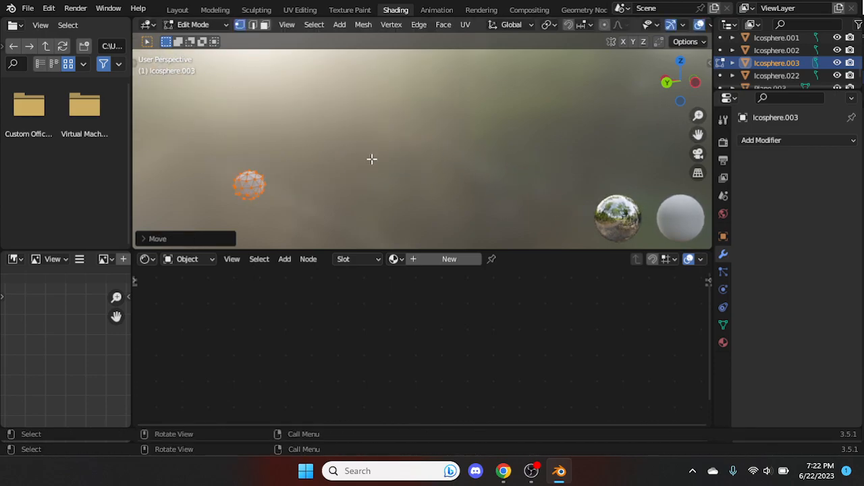
{"action": "left_click", "coordinate": [191, 239]}
{"action": "left_click", "coordinate": [359, 193]}
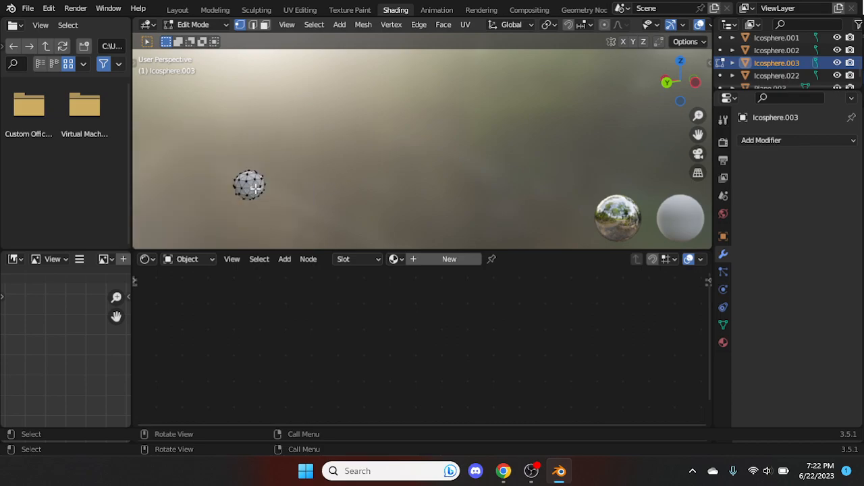
Step: Examine the playground equipment and branching structure in front of the reference photo, along with the surrounding ground
{"action": "scroll", "coordinate": [255, 189], "scroll_direction": "down", "scroll_amount": 7}
{"action": "left_click_drag", "start_coordinate": [699, 135], "coordinate": [804, 158]}
{"action": "middle_click_drag", "start_coordinate": [344, 115], "coordinate": [597, 116]}
{"action": "left_click_drag", "start_coordinate": [698, 135], "coordinate": [842, 127]}
{"action": "scroll", "coordinate": [231, 168], "scroll_direction": "up", "scroll_amount": 3}
{"action": "left_click_drag", "start_coordinate": [698, 135], "coordinate": [497, 169]}
{"action": "left_click_drag", "start_coordinate": [647, 171], "coordinate": [610, 144]}
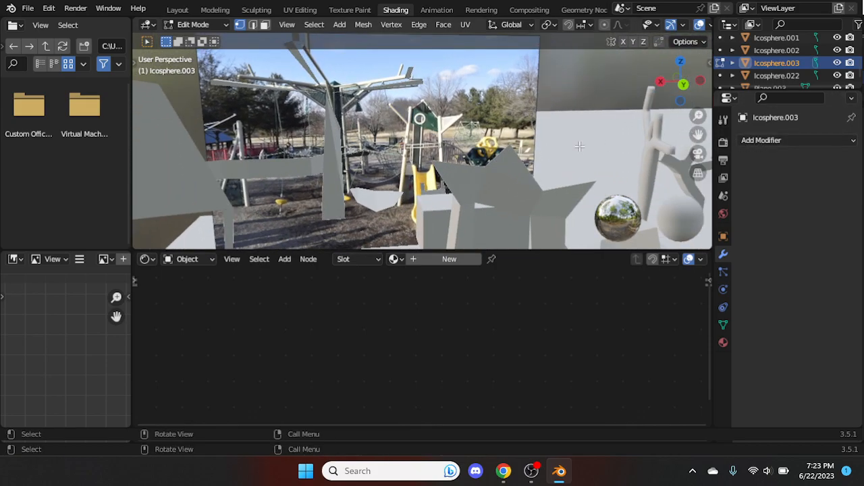
{"action": "scroll", "coordinate": [477, 153], "scroll_direction": "down", "scroll_amount": 5}
{"action": "mouse_move", "coordinate": [465, 177]}
{"action": "middle_mouse_down"}
{"action": "mouse_move", "coordinate": [551, 164]}
{"action": "mouse_move", "coordinate": [519, 171]}
{"action": "mouse_move", "coordinate": [606, 174]}
{"action": "mouse_move", "coordinate": [474, 177]}
{"action": "middle_mouse_up"}
{"action": "scroll", "coordinate": [472, 176], "scroll_direction": "up", "scroll_amount": 6}
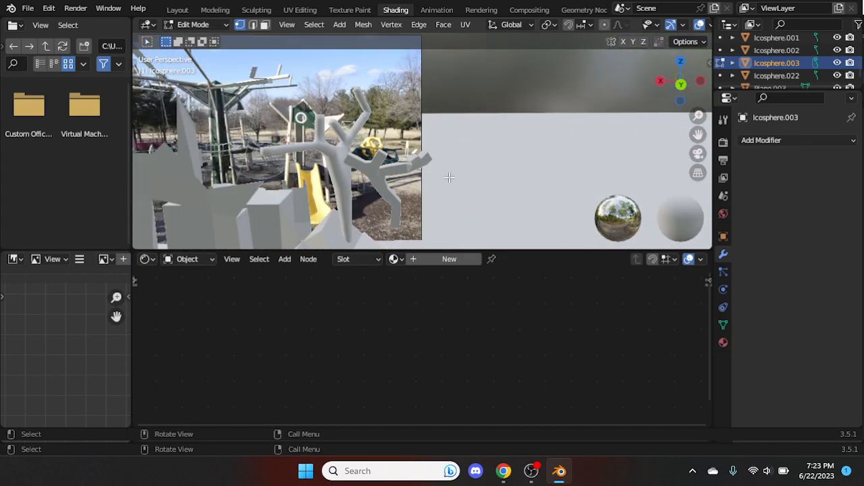
{"action": "scroll", "coordinate": [436, 179], "scroll_direction": "down", "scroll_amount": 2}
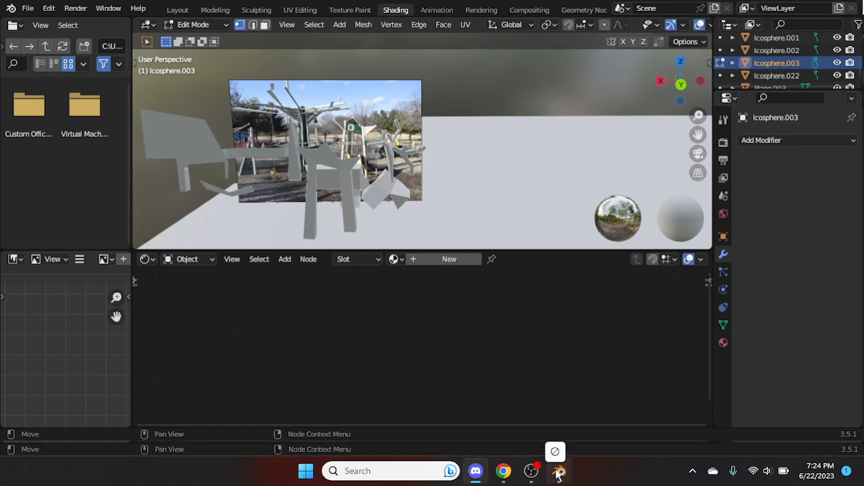
{"action": "middle_click_drag", "start_coordinate": [486, 153], "coordinate": [512, 177]}
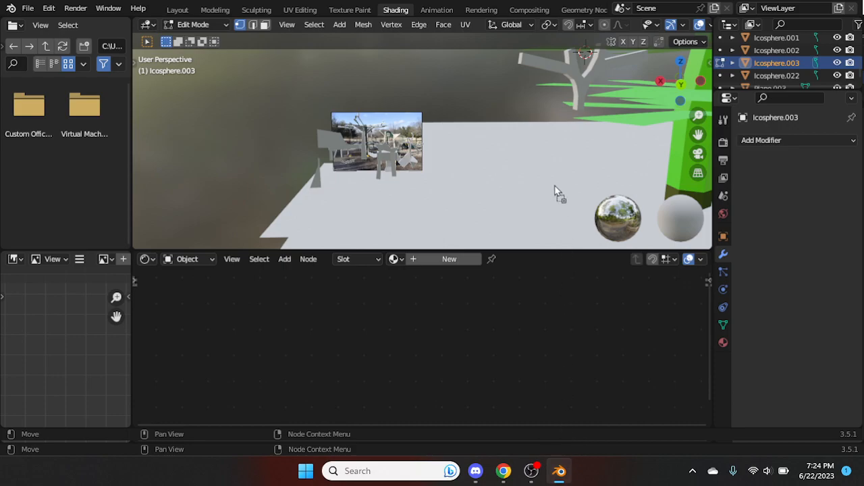
{"action": "scroll", "coordinate": [553, 183], "scroll_direction": "down", "scroll_amount": 5}
{"action": "scroll", "coordinate": [768, 39], "scroll_direction": "down", "scroll_amount": 1}
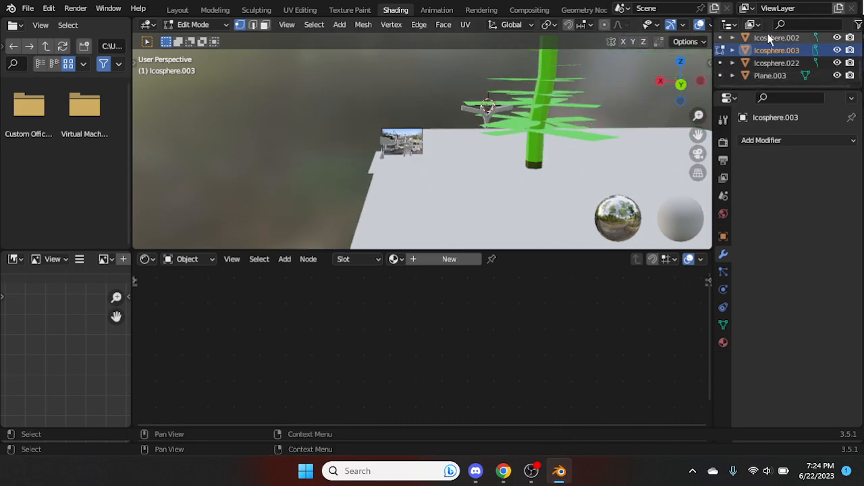
Step: Find the reference image object Empty in the scene's object list and select it
{"action": "scroll", "coordinate": [800, 78], "scroll_direction": "up", "scroll_amount": 3}
{"action": "scroll", "coordinate": [800, 79], "scroll_direction": "up", "scroll_amount": 5}
{"action": "scroll", "coordinate": [801, 80], "scroll_direction": "down", "scroll_amount": 1}
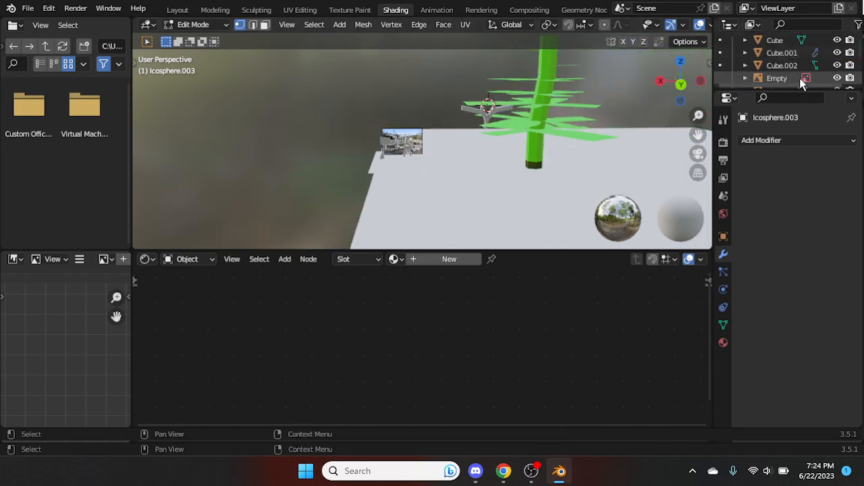
{"action": "scroll", "coordinate": [801, 81], "scroll_direction": "down", "scroll_amount": 2}
{"action": "left_click", "coordinate": [783, 53]}
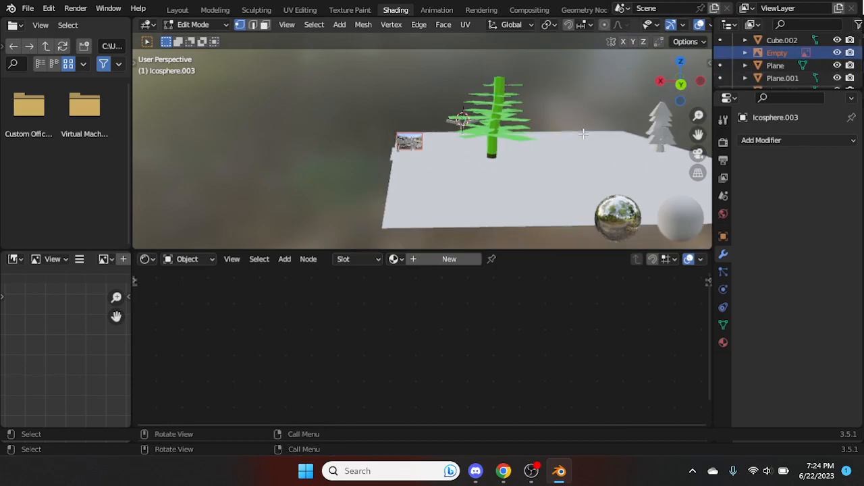
{"action": "scroll", "coordinate": [821, 63], "scroll_direction": "down", "scroll_amount": 5}
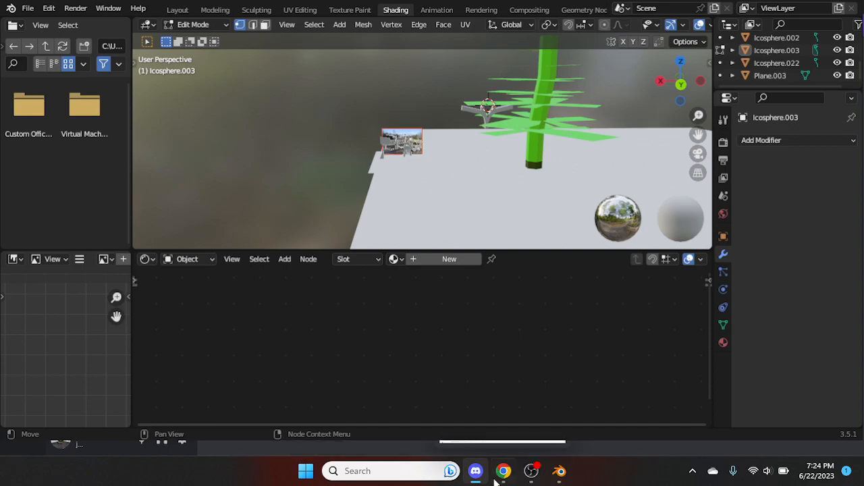
Step: Switch to Object Mode and try to paste the clipboard content into the scene
{"action": "key", "text": "ctrl+v"}
{"action": "key", "text": "Escape"}
{"action": "left_click", "coordinate": [193, 25]}
{"action": "left_click", "coordinate": [198, 41]}
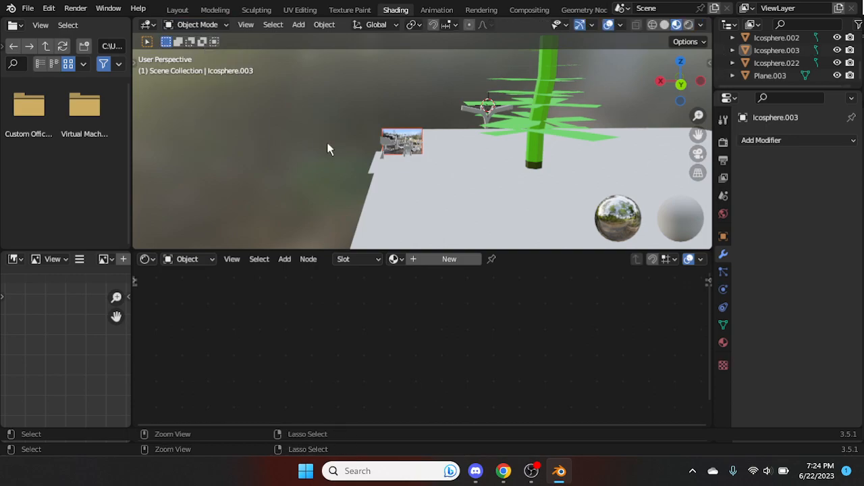
{"action": "key", "text": "ctrl+v"}
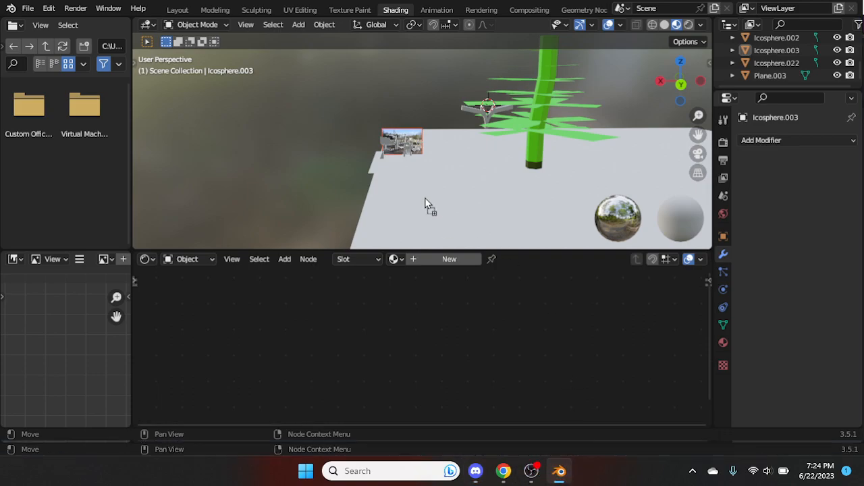
Step: Compare the playground models with the reference photo from several angles and distances
{"action": "scroll", "coordinate": [498, 139], "scroll_direction": "down", "scroll_amount": 5}
{"action": "scroll", "coordinate": [497, 143], "scroll_direction": "up", "scroll_amount": 13}
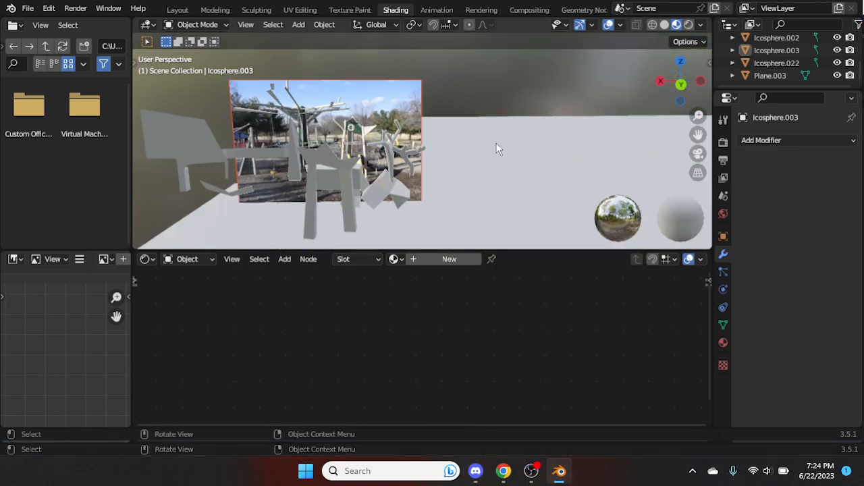
{"action": "scroll", "coordinate": [497, 142], "scroll_direction": "up", "scroll_amount": 4}
{"action": "left_click_drag", "start_coordinate": [698, 135], "coordinate": [827, 128]}
{"action": "scroll", "coordinate": [559, 143], "scroll_direction": "down", "scroll_amount": 5}
{"action": "middle_click_drag", "start_coordinate": [450, 148], "coordinate": [556, 130]}
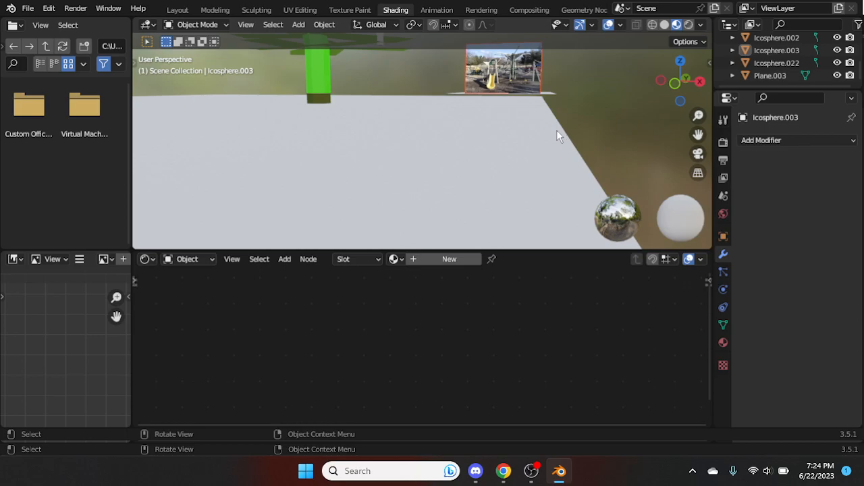
{"action": "scroll", "coordinate": [557, 130], "scroll_direction": "up", "scroll_amount": 3}
{"action": "left_click_drag", "start_coordinate": [698, 135], "coordinate": [613, 209]}
{"action": "scroll", "coordinate": [484, 93], "scroll_direction": "up", "scroll_amount": 1}
{"action": "left_click_drag", "start_coordinate": [680, 80], "coordinate": [571, 120]}
{"action": "scroll", "coordinate": [600, 115], "scroll_direction": "down", "scroll_amount": 8}
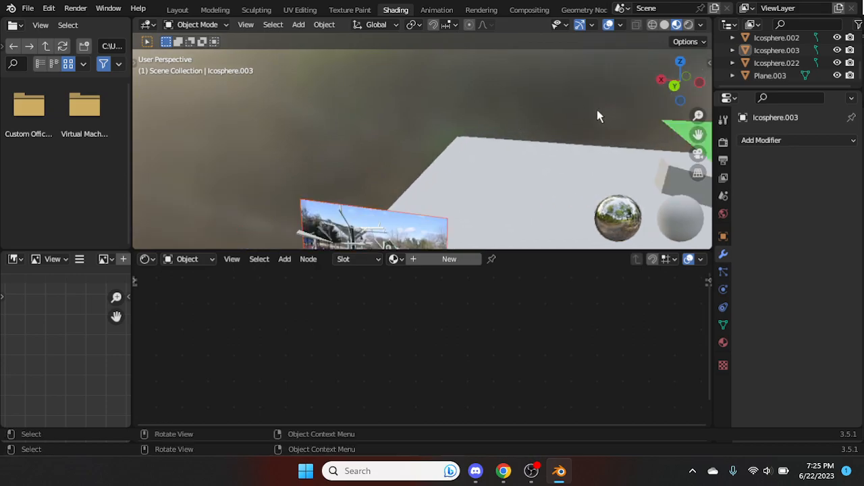
{"action": "scroll", "coordinate": [599, 116], "scroll_direction": "up", "scroll_amount": 1}
{"action": "left_click_drag", "start_coordinate": [699, 135], "coordinate": [726, 120]}
{"action": "middle_click_drag", "start_coordinate": [417, 233], "coordinate": [440, 198], "text": "shift"}
{"action": "middle_click_drag", "start_coordinate": [440, 198], "coordinate": [487, 196]}
{"action": "scroll", "coordinate": [515, 191], "scroll_direction": "up", "scroll_amount": 5}
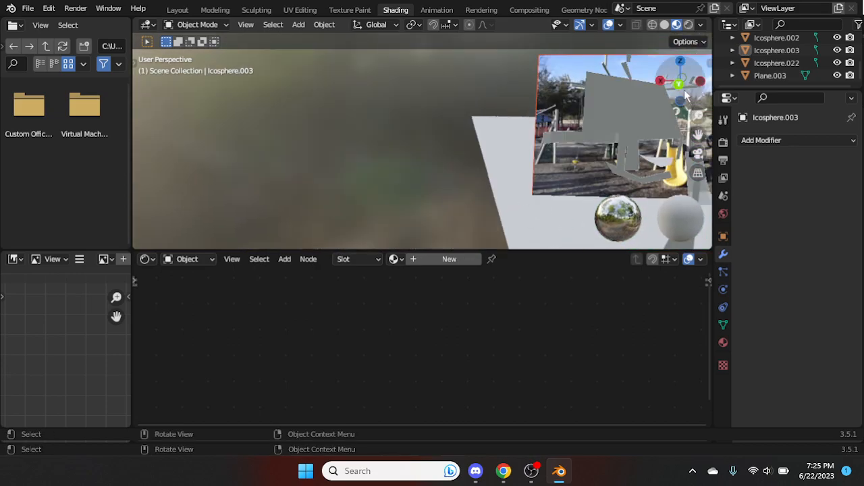
{"action": "left_click_drag", "start_coordinate": [680, 86], "coordinate": [692, 90]}
{"action": "left_click_drag", "start_coordinate": [696, 134], "coordinate": [293, 134]}
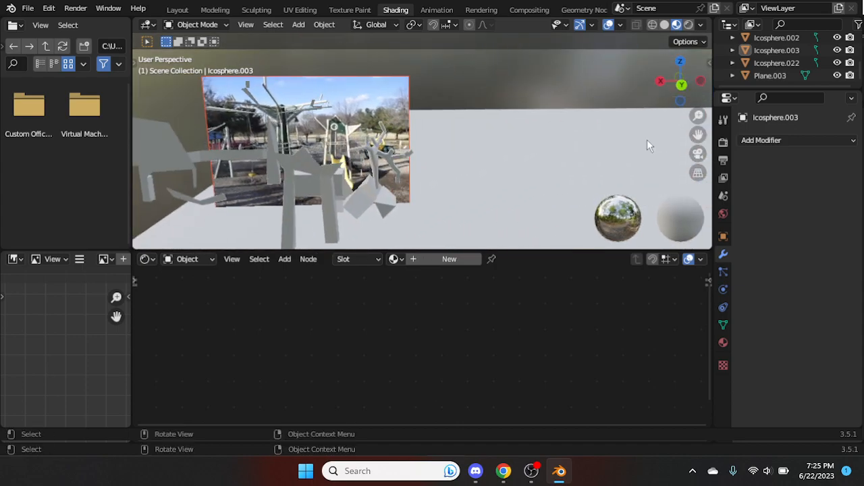
Step: Enlarge the playground reference image Empty slightly from one corner and hide it in the viewport
{"action": "left_click_drag", "start_coordinate": [680, 83], "coordinate": [732, 82]}
{"action": "scroll", "coordinate": [591, 147], "scroll_direction": "down", "scroll_amount": 4}
{"action": "left_click", "coordinate": [461, 160]}
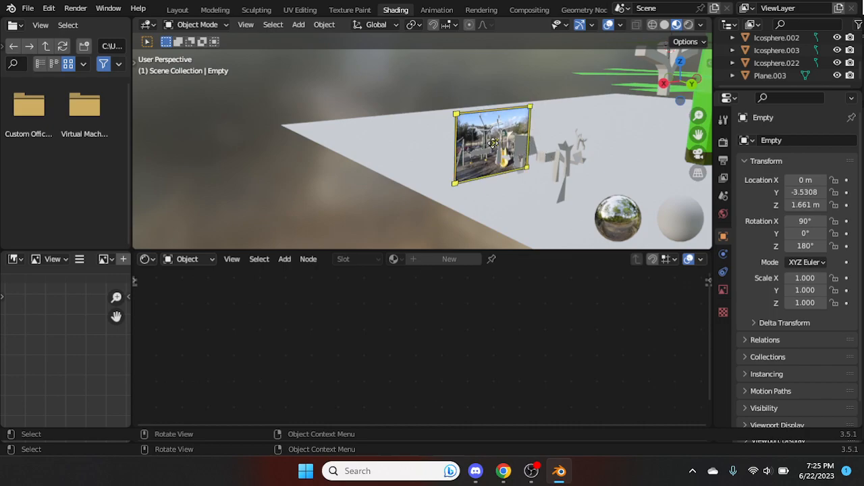
{"action": "left_click_drag", "start_coordinate": [454, 114], "coordinate": [448, 115]}
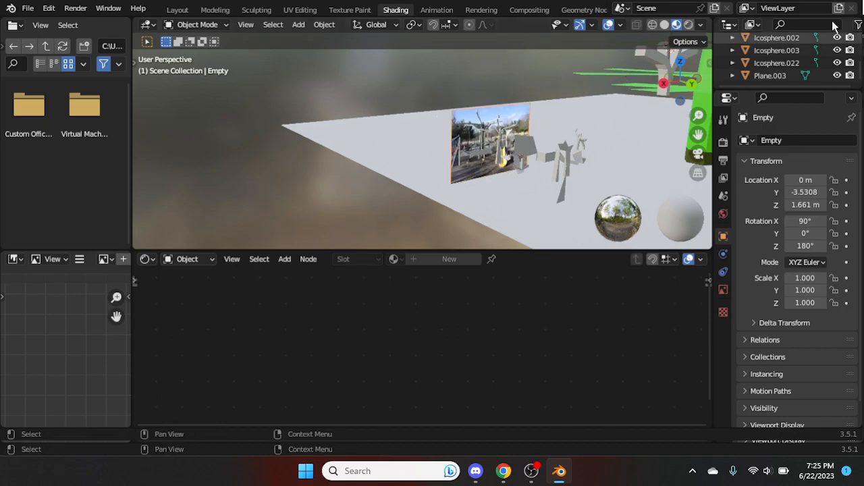
{"action": "scroll", "coordinate": [777, 61], "scroll_direction": "up", "scroll_amount": 5}
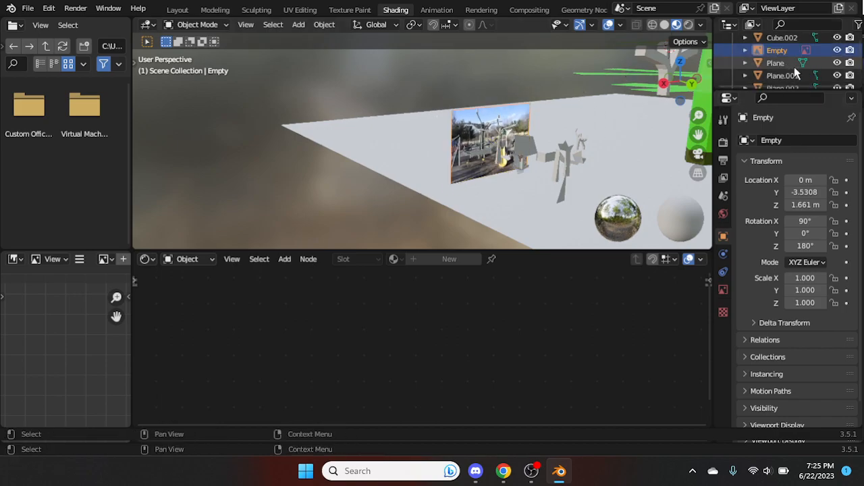
{"action": "left_click", "coordinate": [838, 50]}
Step: Switch the viewport to wireframe shading and view the whole ground plane with its trees and playground
{"action": "middle_click_drag", "start_coordinate": [520, 150], "coordinate": [525, 130]}
{"action": "left_click", "coordinate": [652, 25]}
{"action": "middle_click_drag", "start_coordinate": [263, 165], "coordinate": [381, 86]}
{"action": "left_click", "coordinate": [273, 25]}
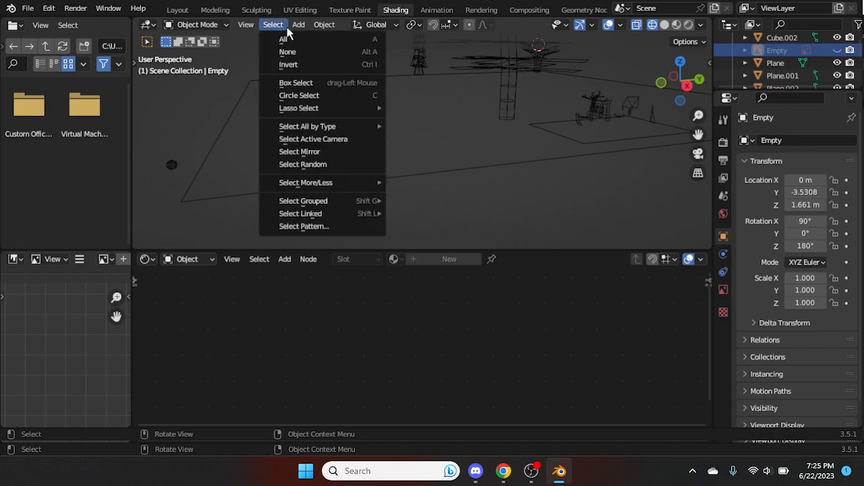
{"action": "mouse_move", "coordinate": [294, 23]}
{"action": "mouse_move", "coordinate": [308, 41]}
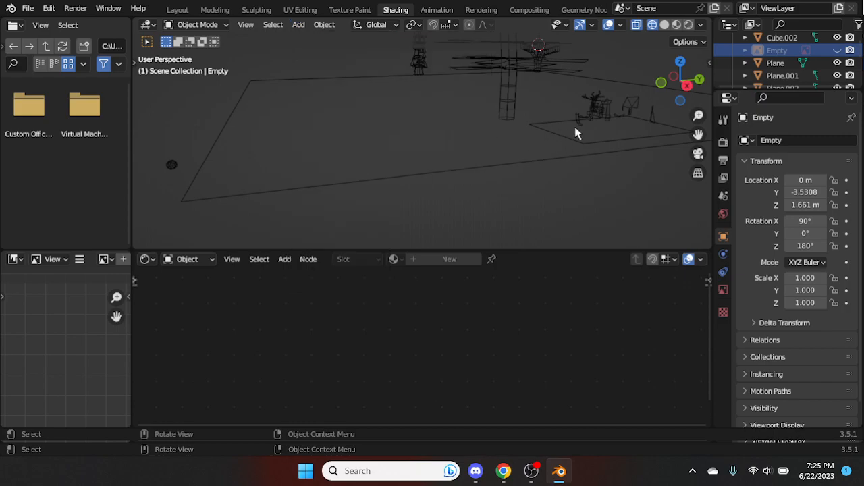
Step: Switch to the YouTube tutorial "Make Low Poly Trees & Save the Planet" in Chrome, skip its ad, and seek to near the video's end
{"action": "left_click", "coordinate": [505, 474]}
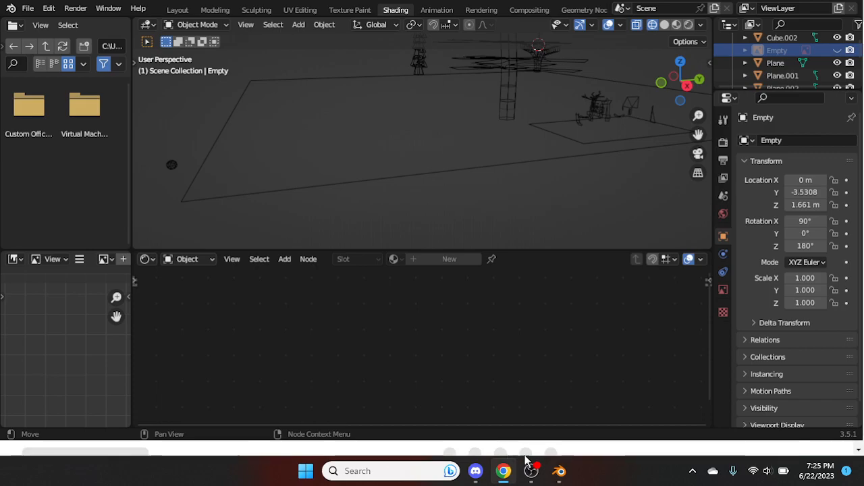
{"action": "left_click", "coordinate": [559, 471]}
{"action": "left_click", "coordinate": [480, 466]}
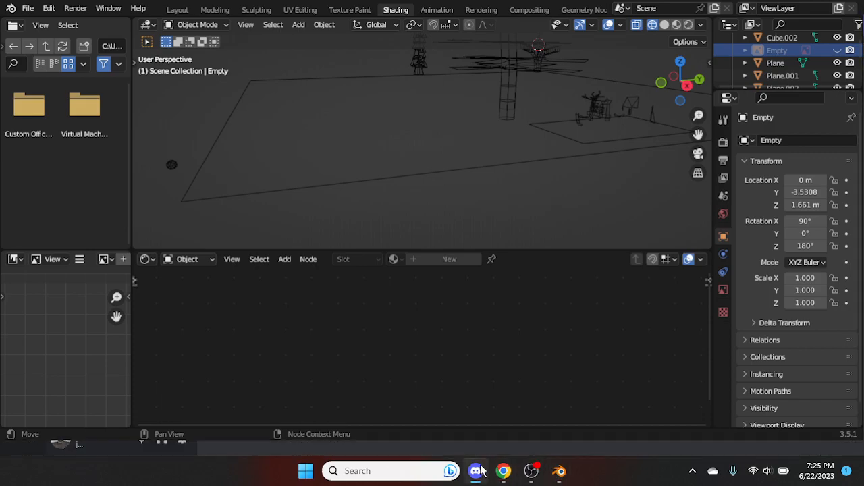
{"action": "left_click", "coordinate": [507, 466]}
{"action": "left_click", "coordinate": [534, 471]}
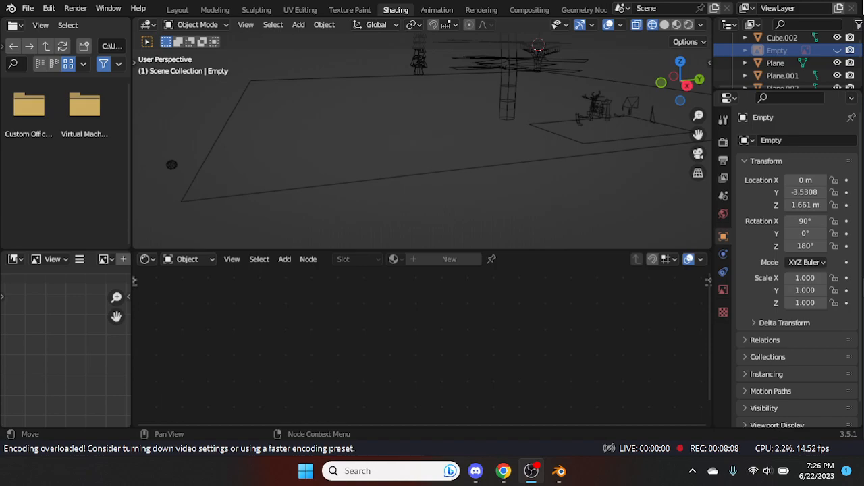
{"action": "key", "text": "alt+Tab"}
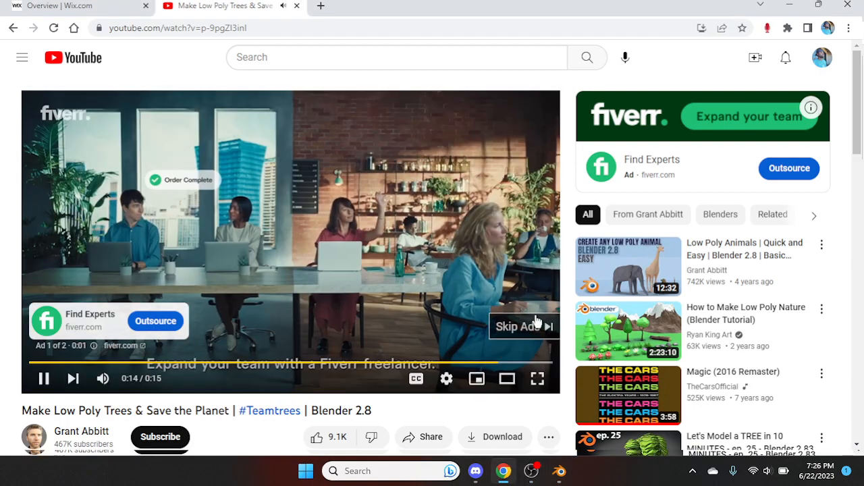
{"action": "left_click", "coordinate": [520, 326]}
{"action": "left_click_drag", "start_coordinate": [30, 363], "coordinate": [527, 382]}
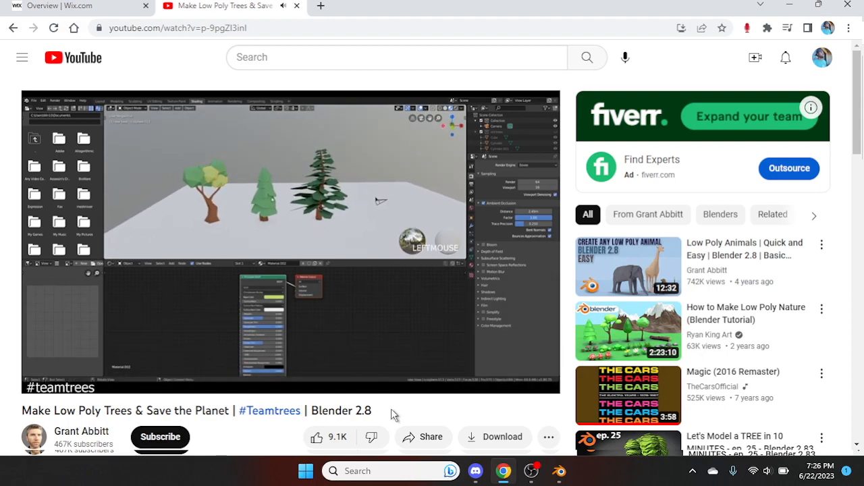
Step: Pause the tutorial video, switch to Blender, and open the recent file 4cylinder-fixed.blend without saving the changes to playground-part3.blend
{"action": "left_click", "coordinate": [461, 295]}
{"action": "left_click", "coordinate": [558, 473]}
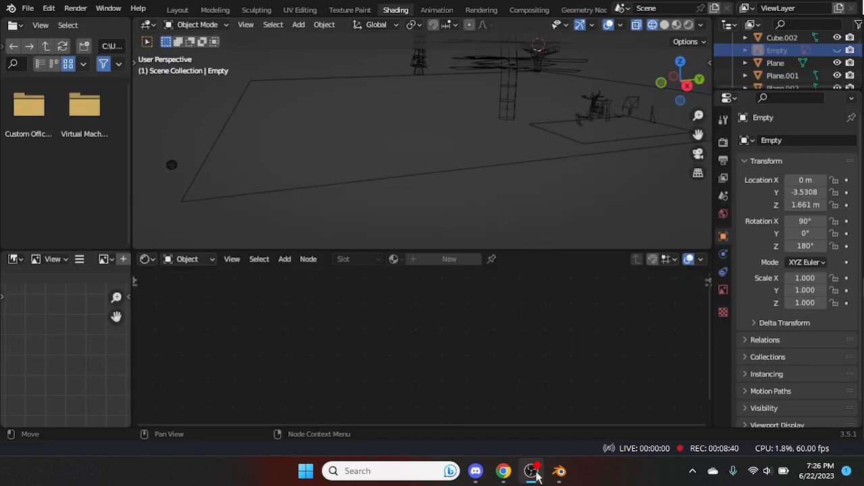
{"action": "left_click", "coordinate": [28, 8]}
{"action": "mouse_move", "coordinate": [85, 58]}
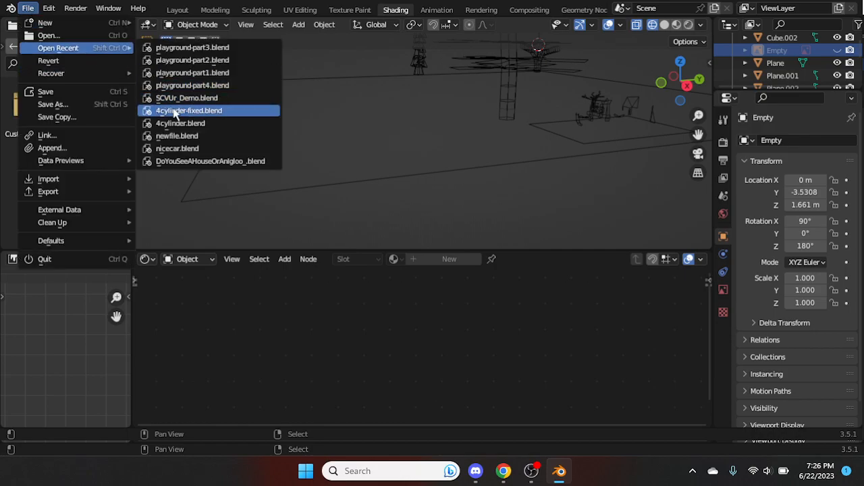
{"action": "left_click", "coordinate": [174, 110]}
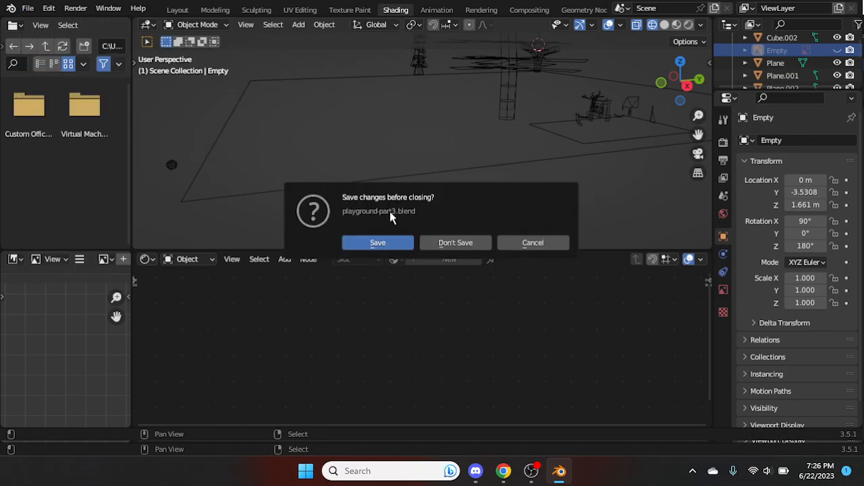
{"action": "left_click", "coordinate": [449, 243]}
Step: Show the Engine reference image and examine the low poly engine mesh against it from the front, side and back
{"action": "middle_click_drag", "start_coordinate": [401, 238], "coordinate": [500, 191]}
{"action": "left_click", "coordinate": [838, 78]}
{"action": "middle_click_drag", "start_coordinate": [463, 293], "coordinate": [438, 285]}
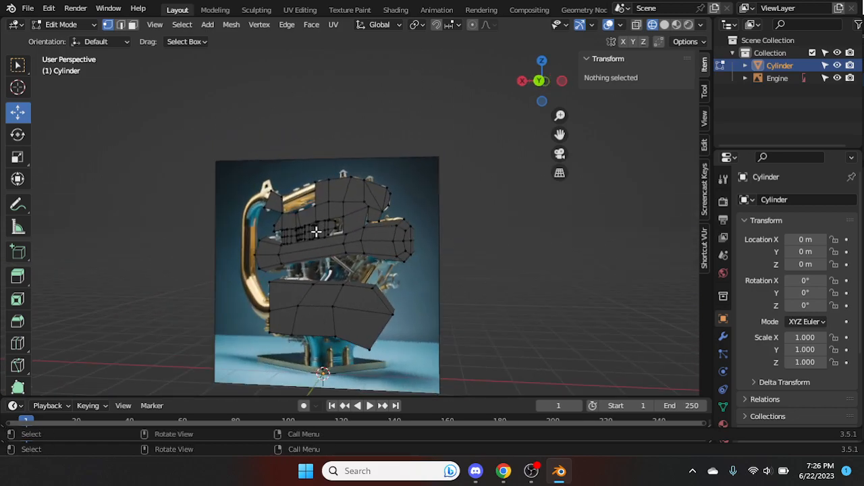
{"action": "middle_click_drag", "start_coordinate": [337, 243], "coordinate": [368, 251]}
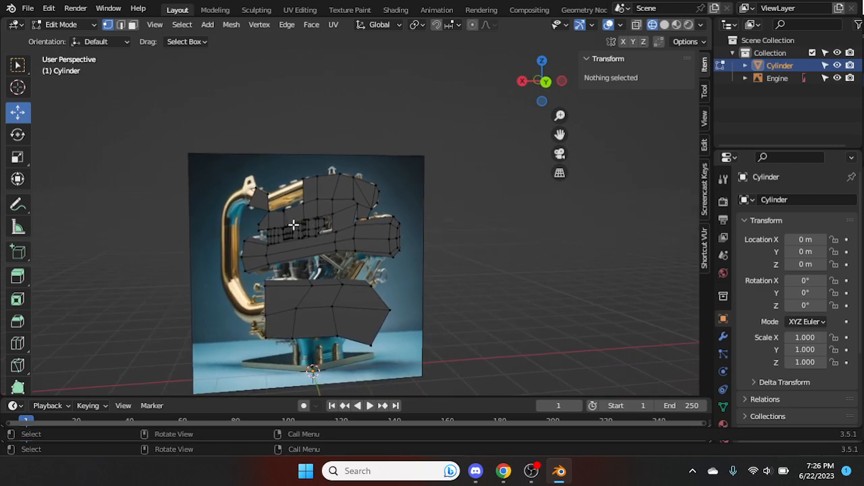
{"action": "left_click", "coordinate": [401, 263]}
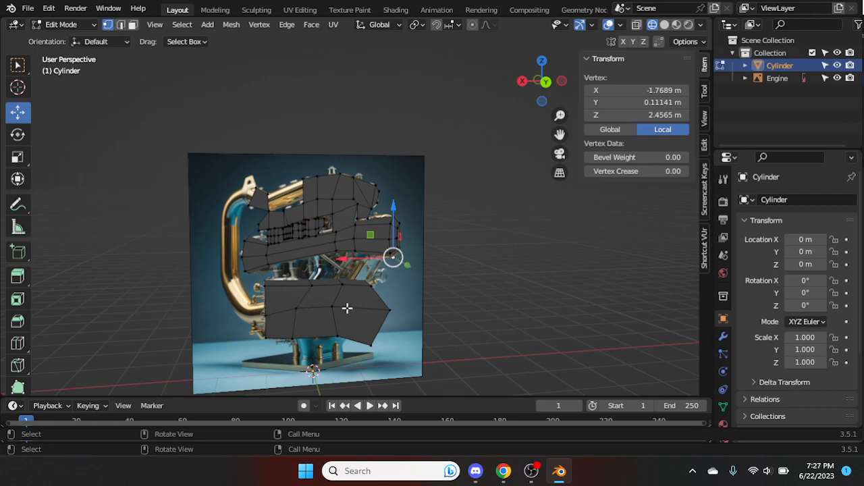
{"action": "middle_click_drag", "start_coordinate": [337, 309], "coordinate": [256, 293]}
{"action": "middle_click_drag", "start_coordinate": [349, 305], "coordinate": [378, 304]}
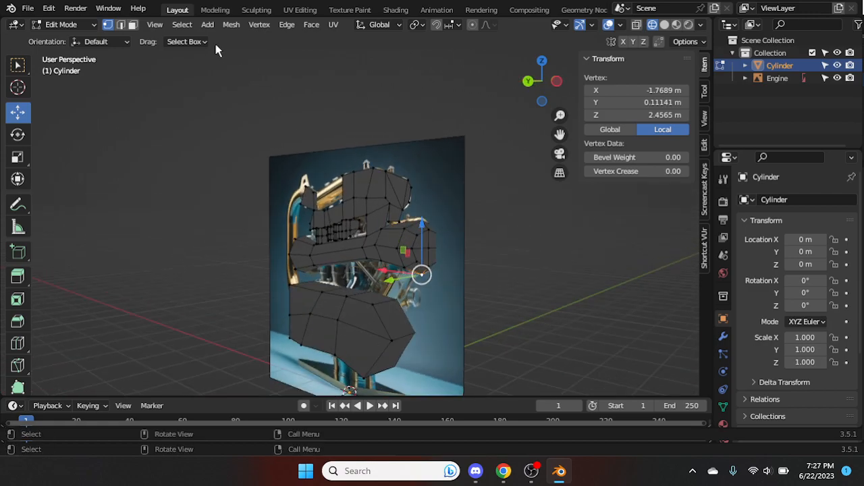
{"action": "left_click", "coordinate": [231, 24]}
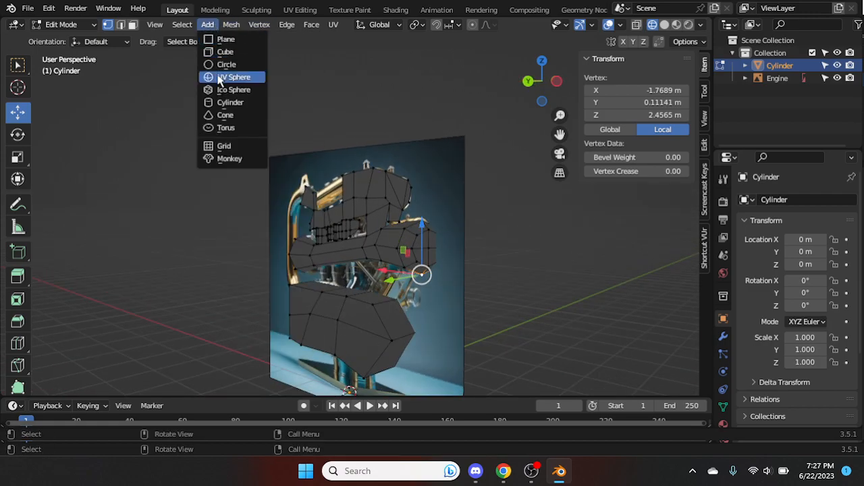
{"action": "middle_click_drag", "start_coordinate": [253, 240], "coordinate": [54, 245]}
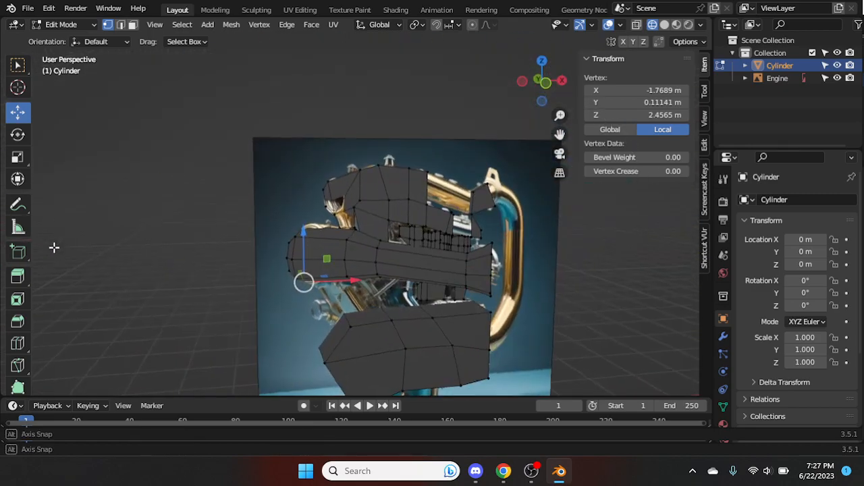
Step: Switch the viewport to material preview shading and view the engine mesh edge-on beside its reference image
{"action": "left_click", "coordinate": [666, 25]}
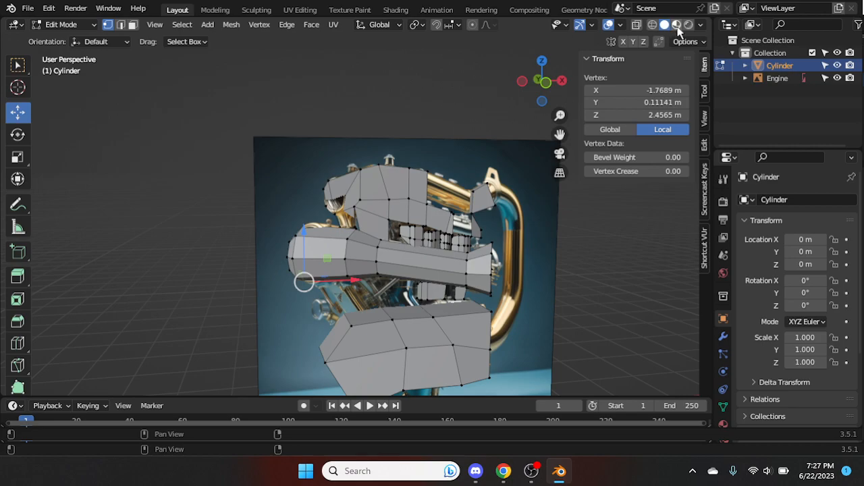
{"action": "left_click", "coordinate": [677, 25]}
{"action": "mouse_move", "coordinate": [641, 222]}
{"action": "middle_mouse_down"}
{"action": "mouse_move", "coordinate": [587, 239]}
{"action": "mouse_move", "coordinate": [544, 337]}
{"action": "middle_mouse_up"}
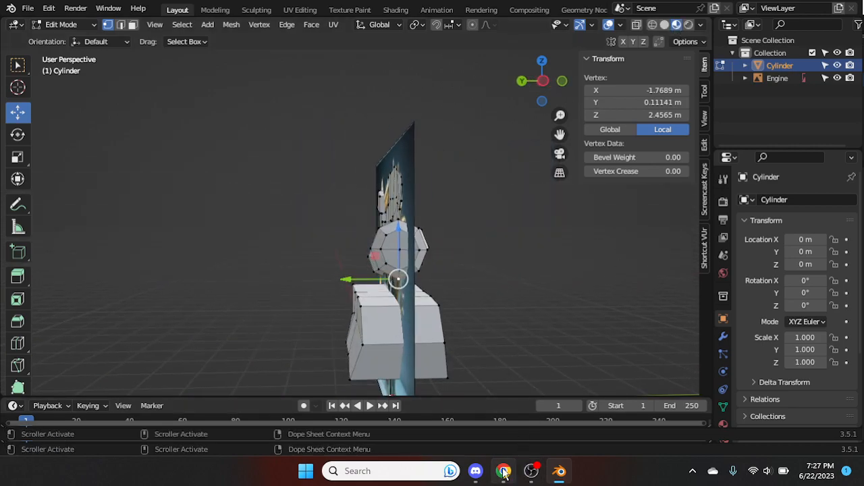
{"action": "mouse_move", "coordinate": [504, 475]}
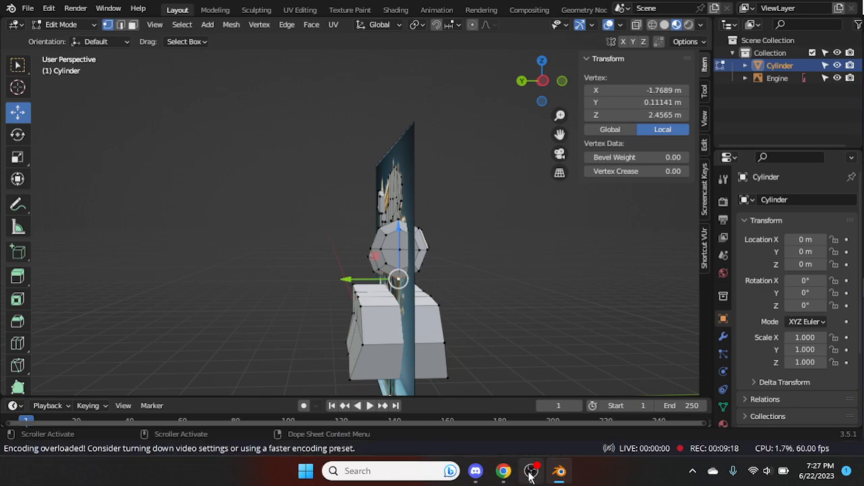